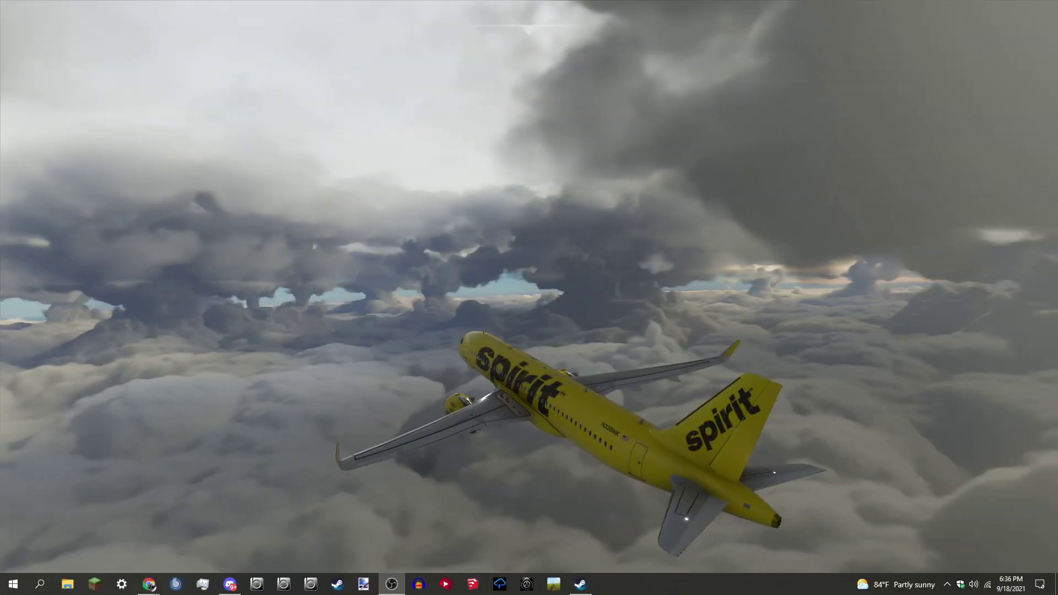
Step: Switch to Chrome, open reshade.me and agree to the site's cookie notice
key("alt+Tab")
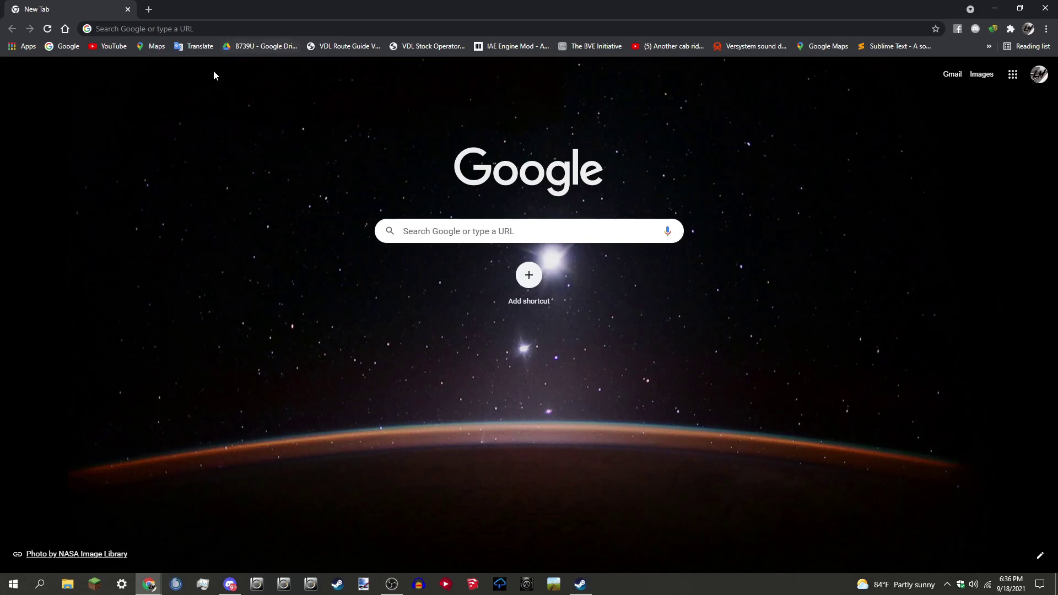
key("super")
key("Escape")
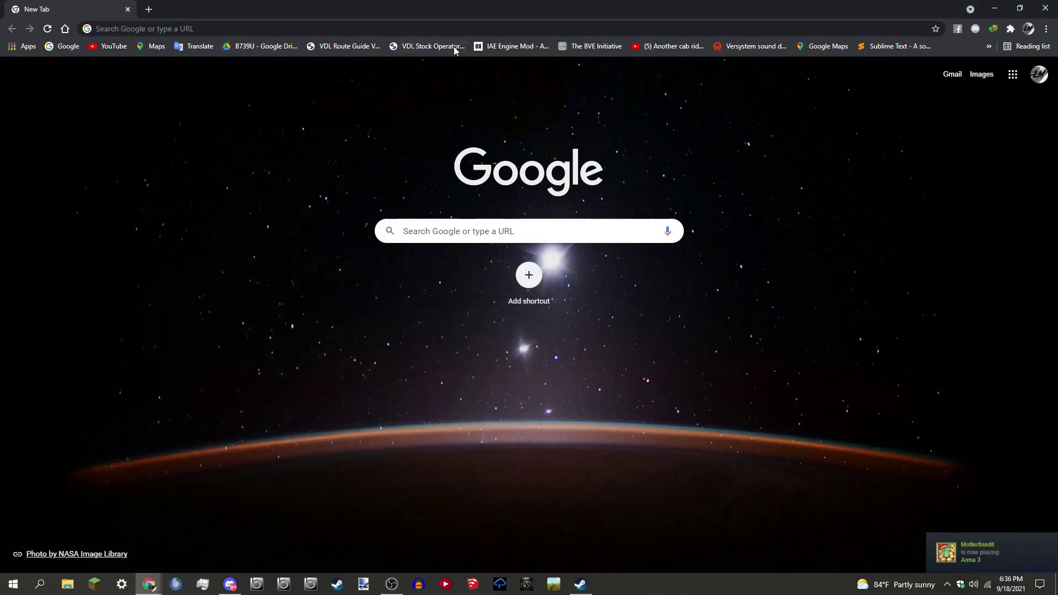
left_click(437, 26)
type("reshade.me")
left_click(197, 52)
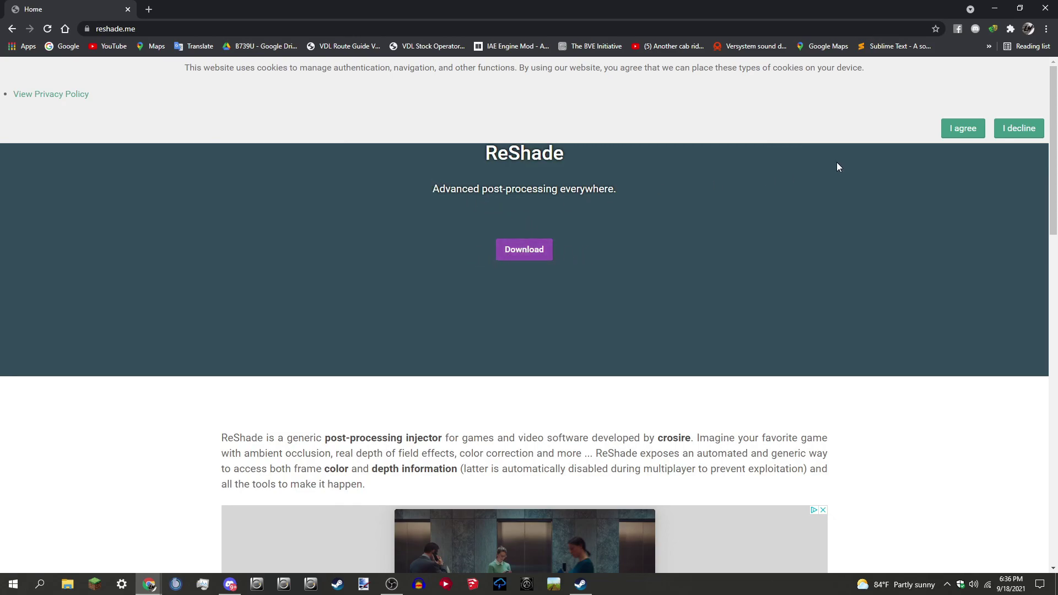
left_click(964, 132)
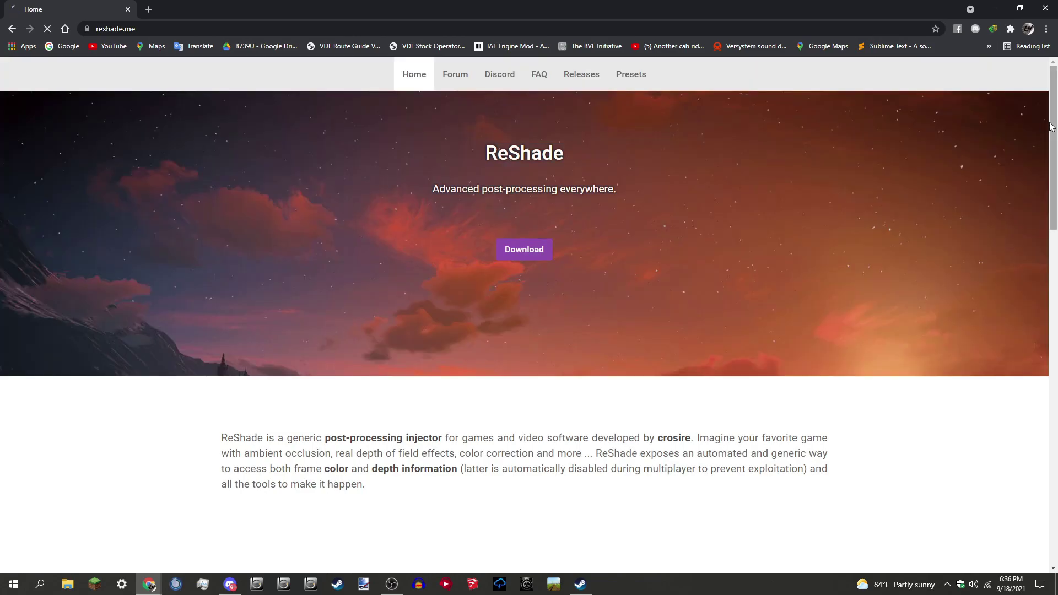
Step: Look over the ReShade home page and go to its download section
left_click_drag(1051, 146, 1053, 201)
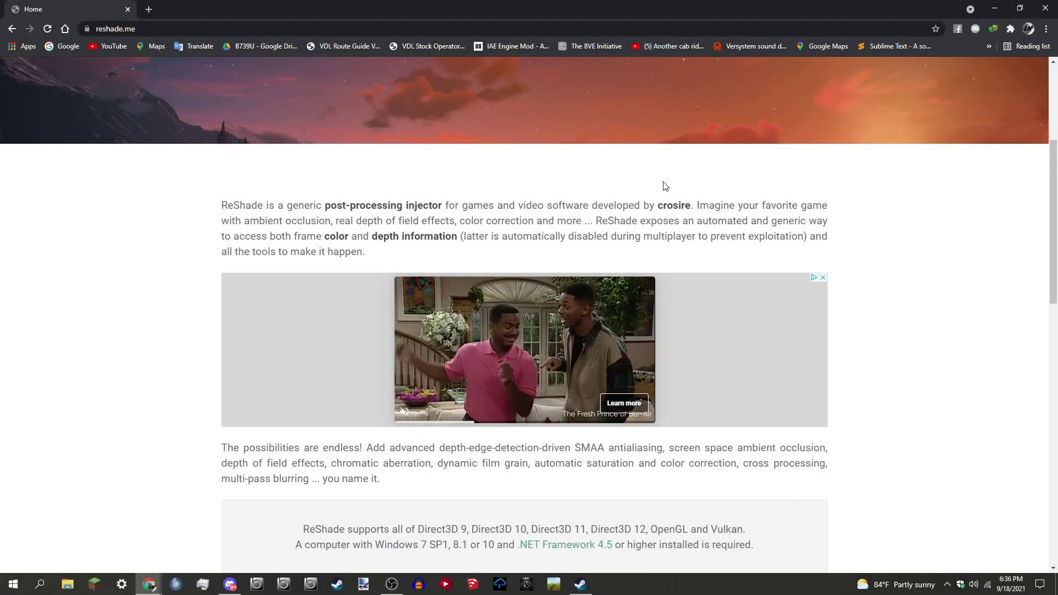
scroll(374, 206, "up", 4)
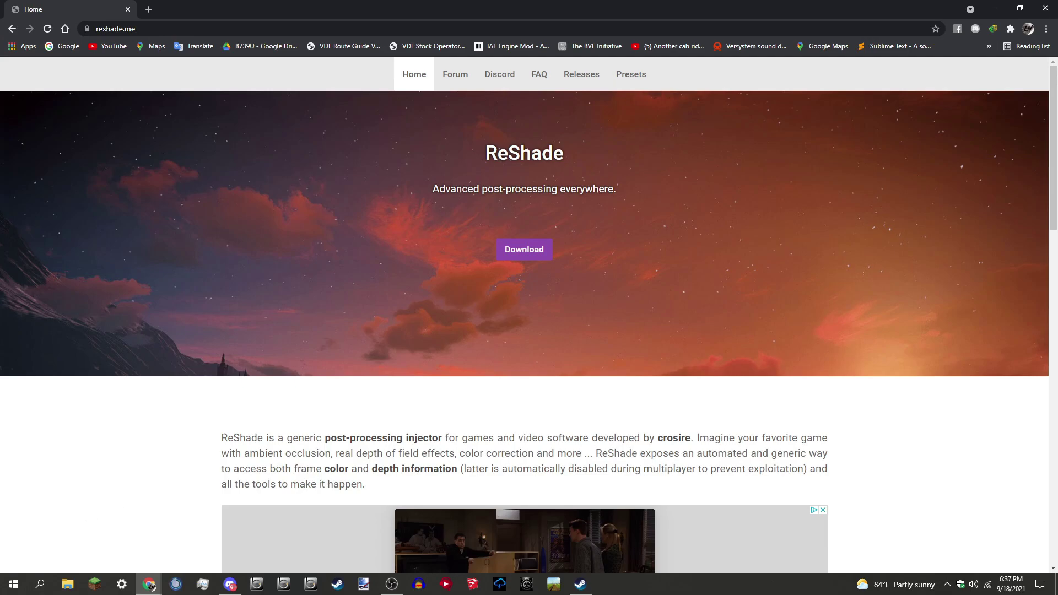
key("alt+Tab")
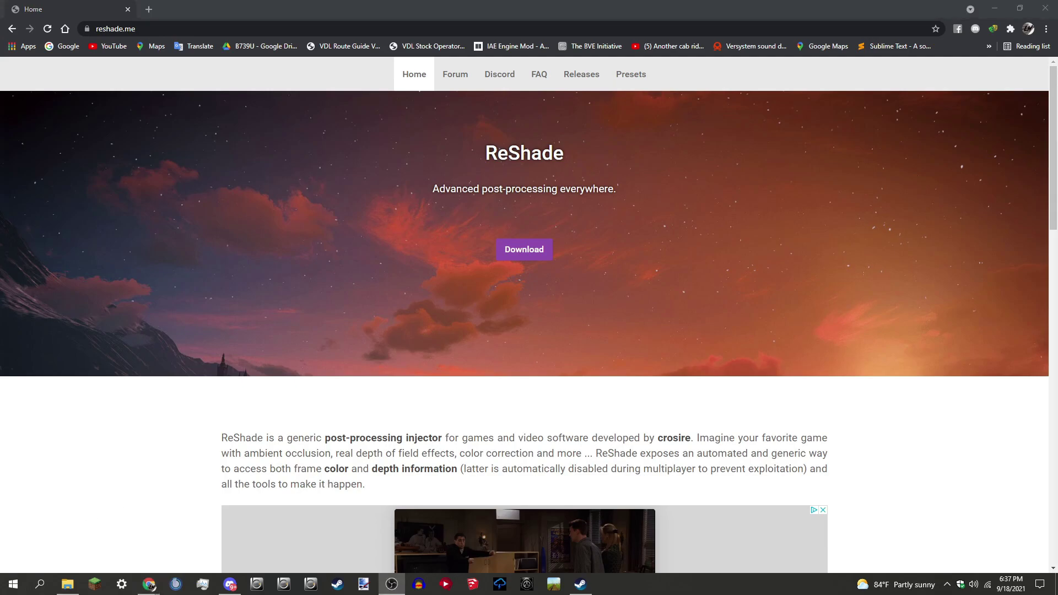
left_click(521, 252)
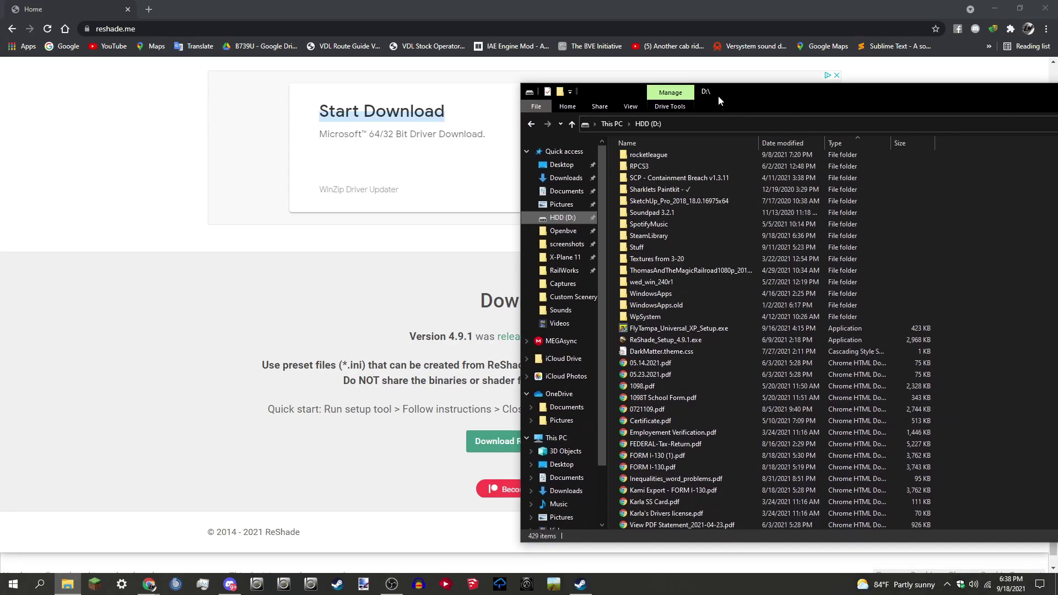
Step: Launch ReShade_Setup_4.9.1.exe from drive D: and allow it to run despite the unknown publisher
left_click_drag(719, 94, 984, 104)
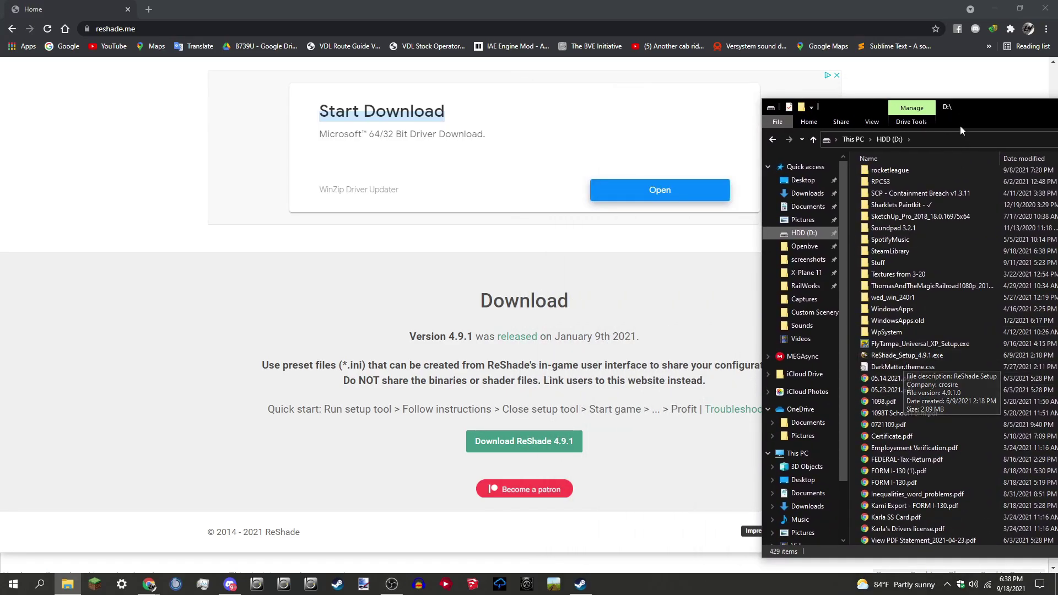
key("alt+Tab")
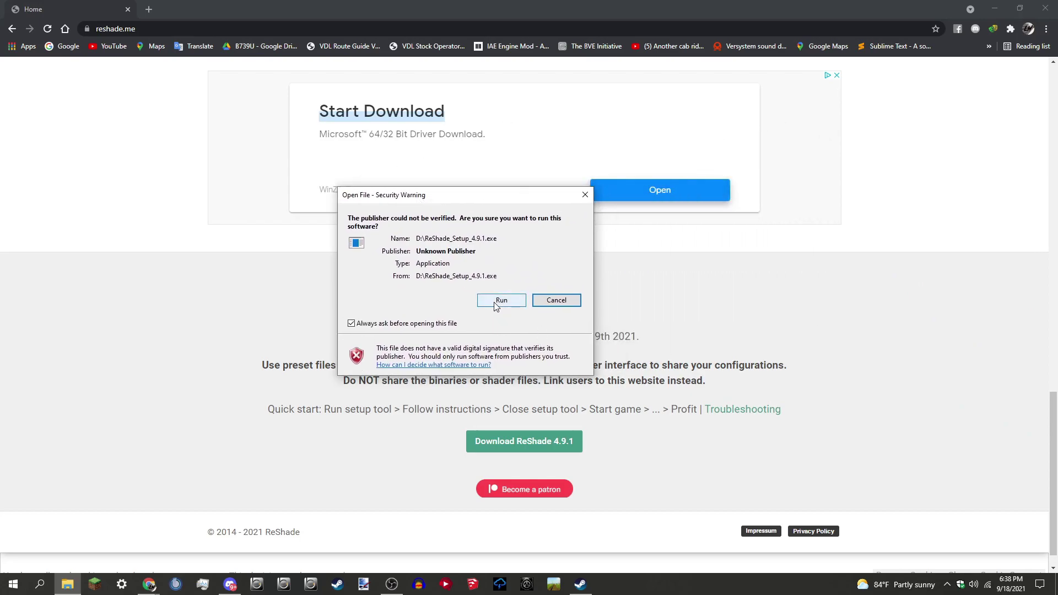
left_click(499, 302)
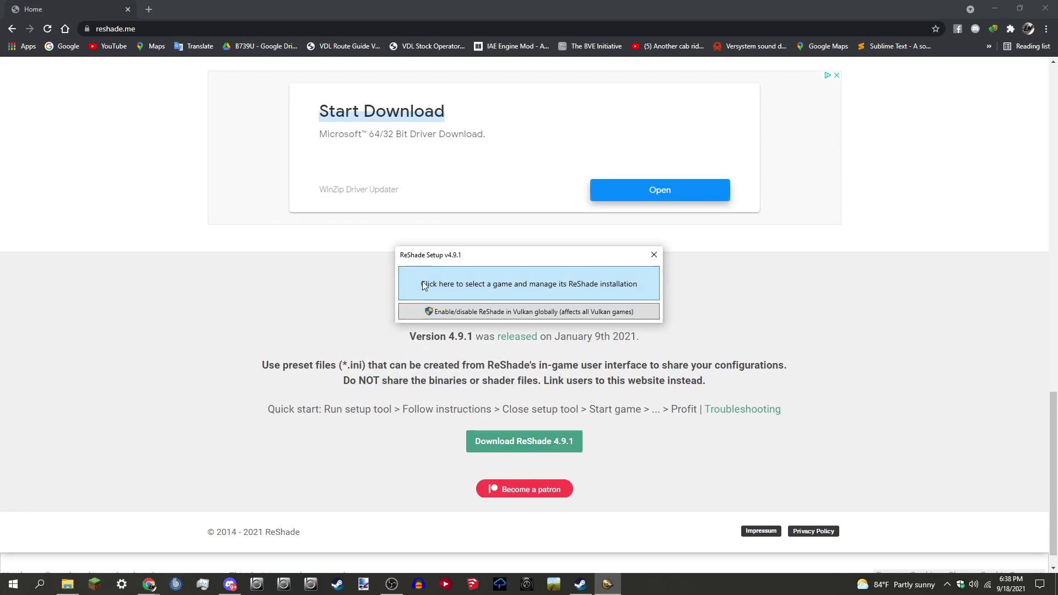
Step: Start selecting a game to manage in ReShade Setup and browse for its executable manually
left_click(559, 286)
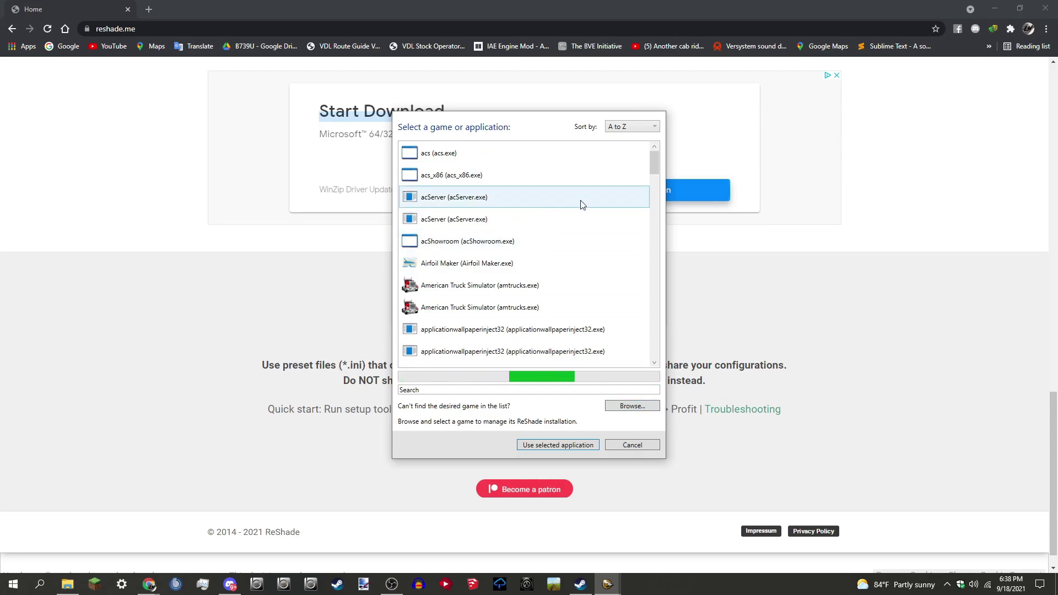
left_click_drag(655, 166, 630, 366)
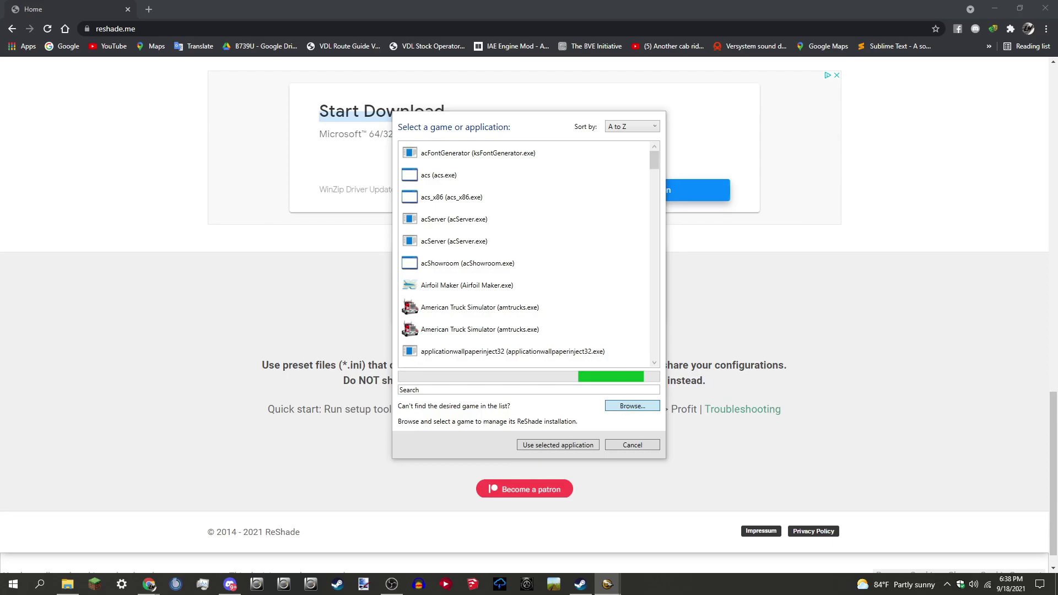
left_click(632, 405)
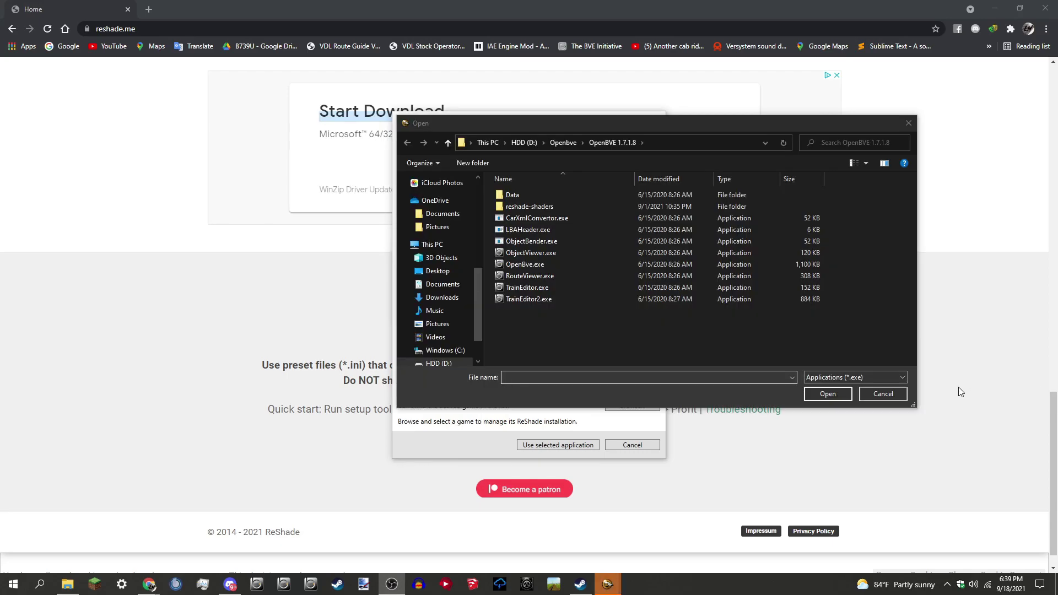
Step: Choose OpenBve.exe from the OpenBVE 1.8.1.0 folder inside Openbve on drive D: as the target application
left_click_drag(551, 126, 509, 120)
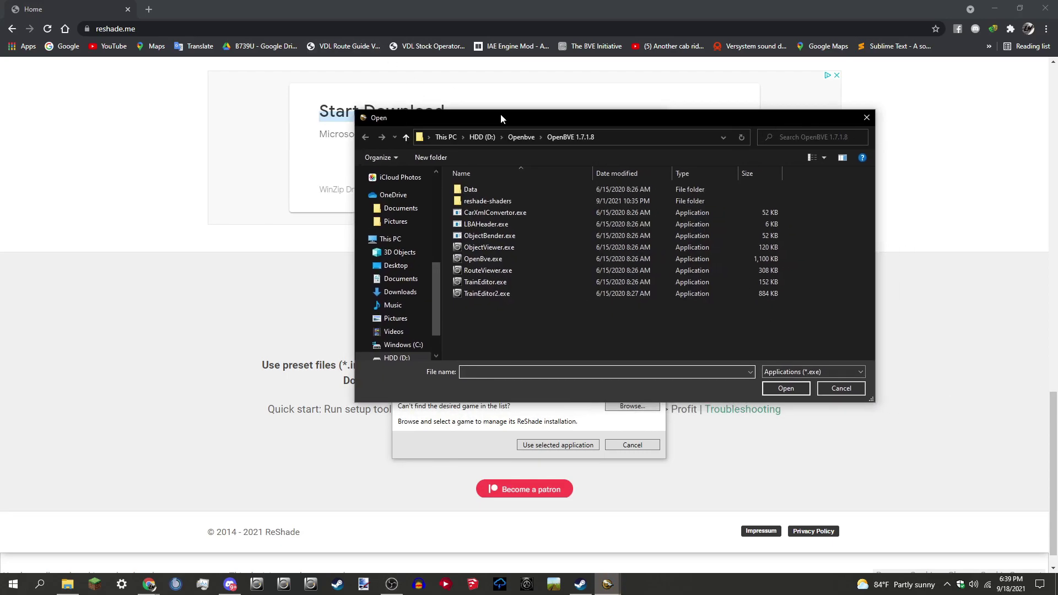
left_click(479, 138)
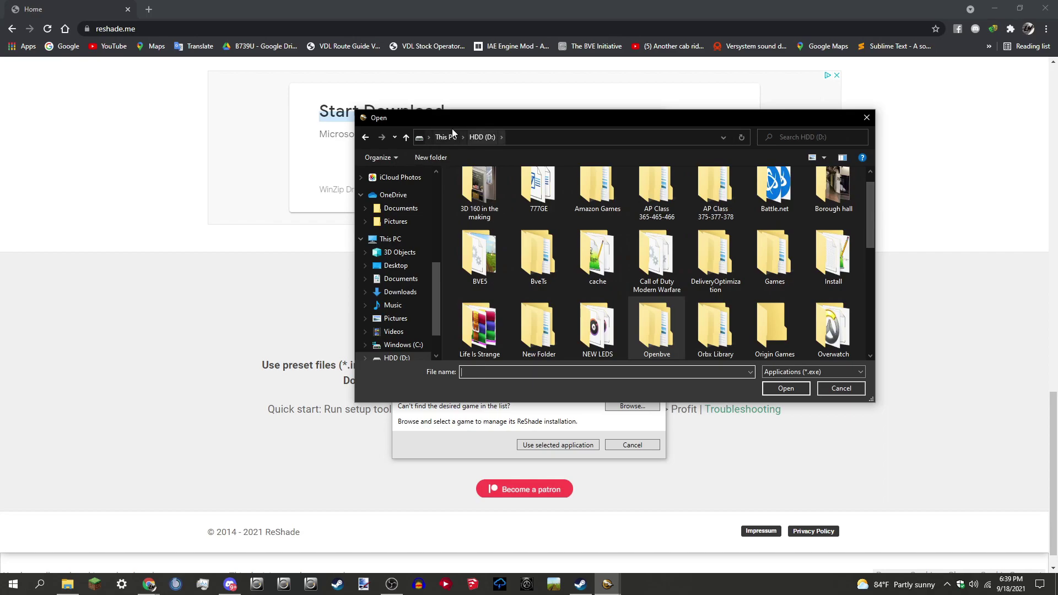
left_click_drag(869, 219, 859, 189)
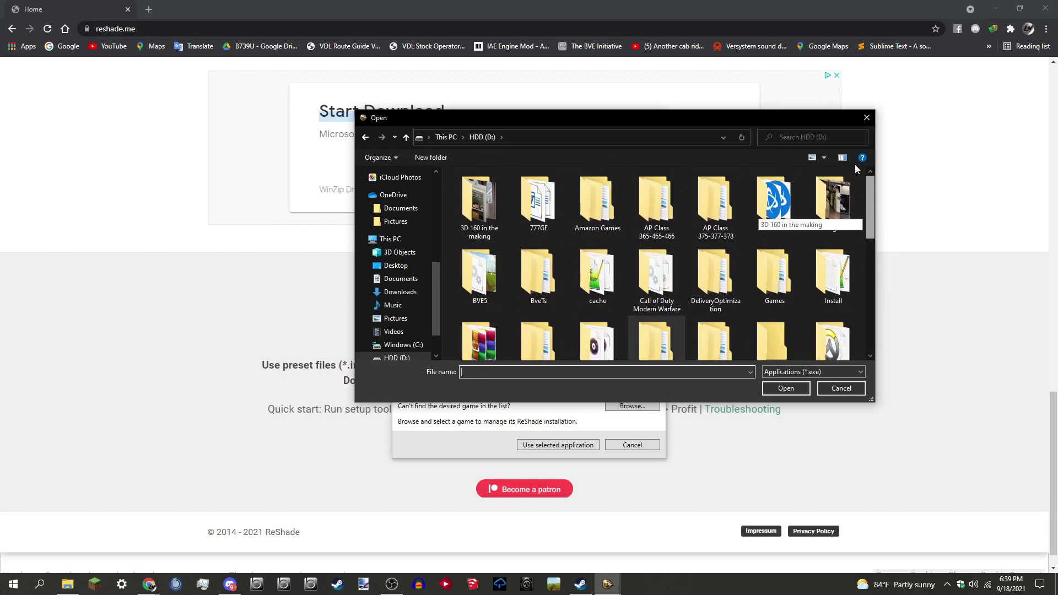
scroll(424, 266, "down", 2)
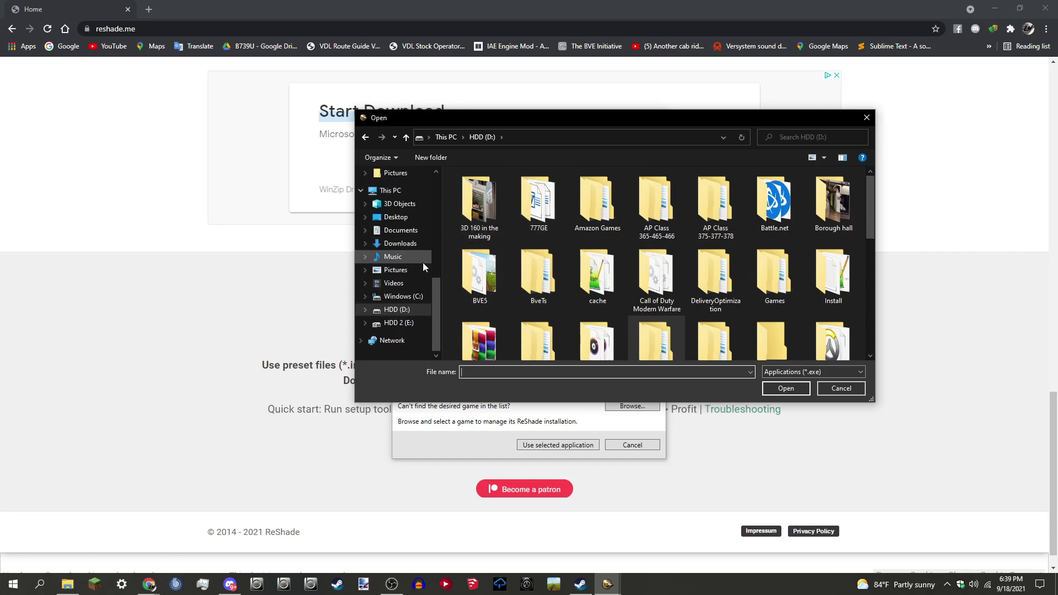
scroll(424, 266, "up", 5)
left_click(397, 260)
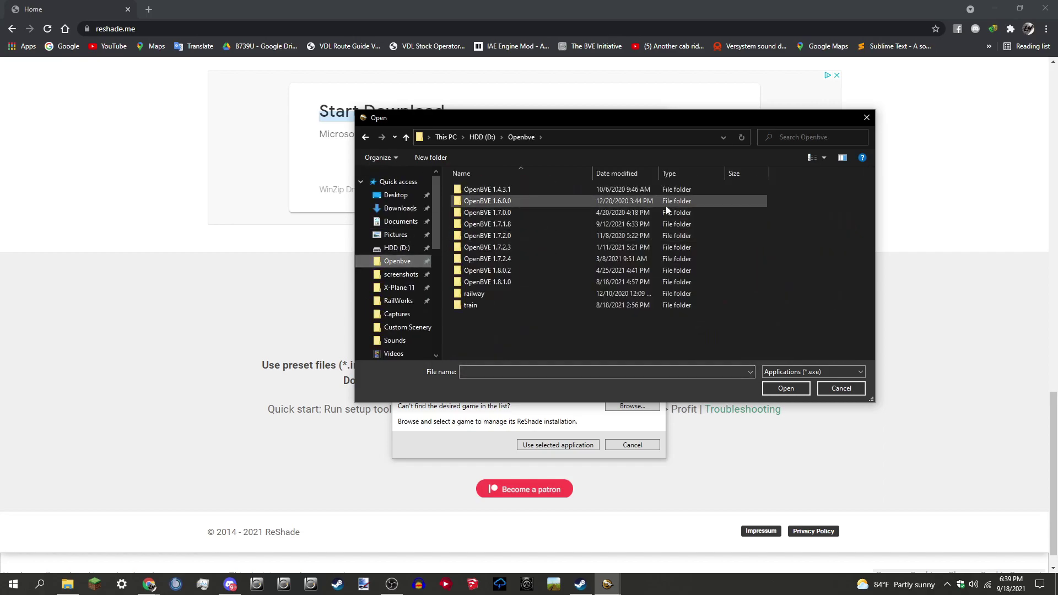
double_click(495, 282)
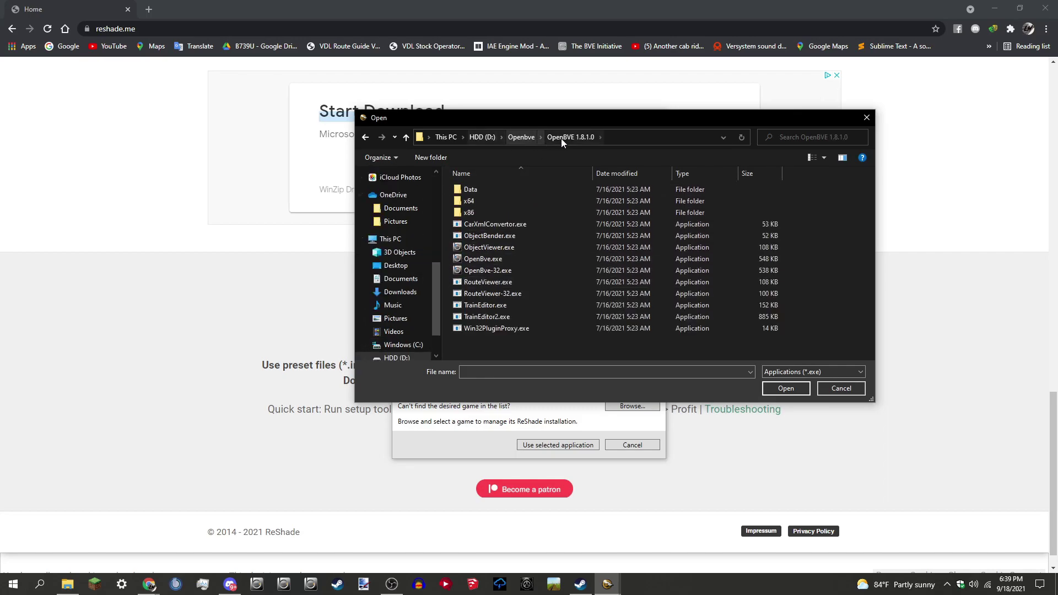
left_click(495, 259)
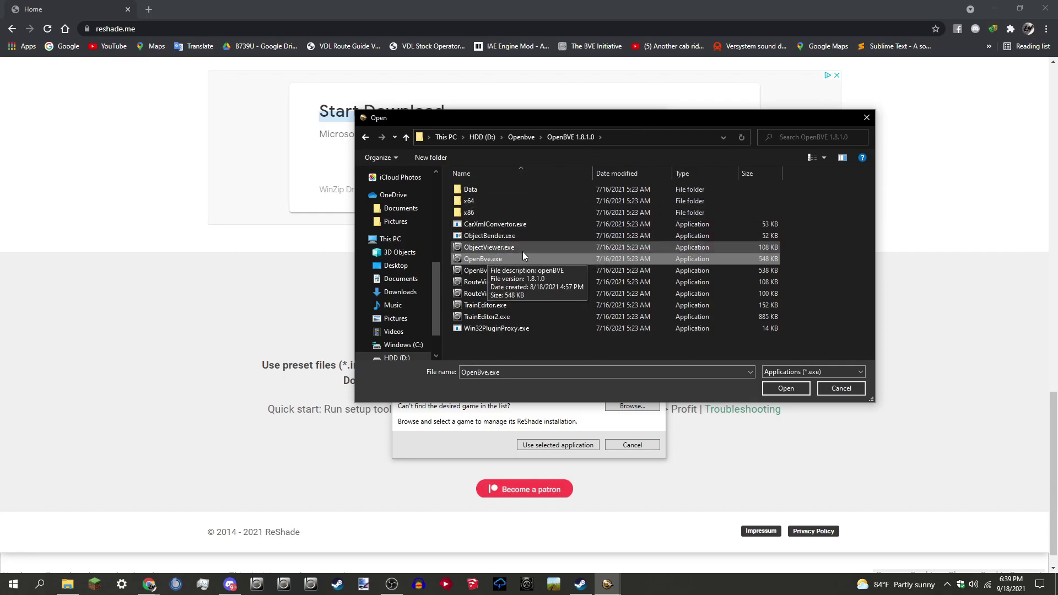
left_click(785, 389)
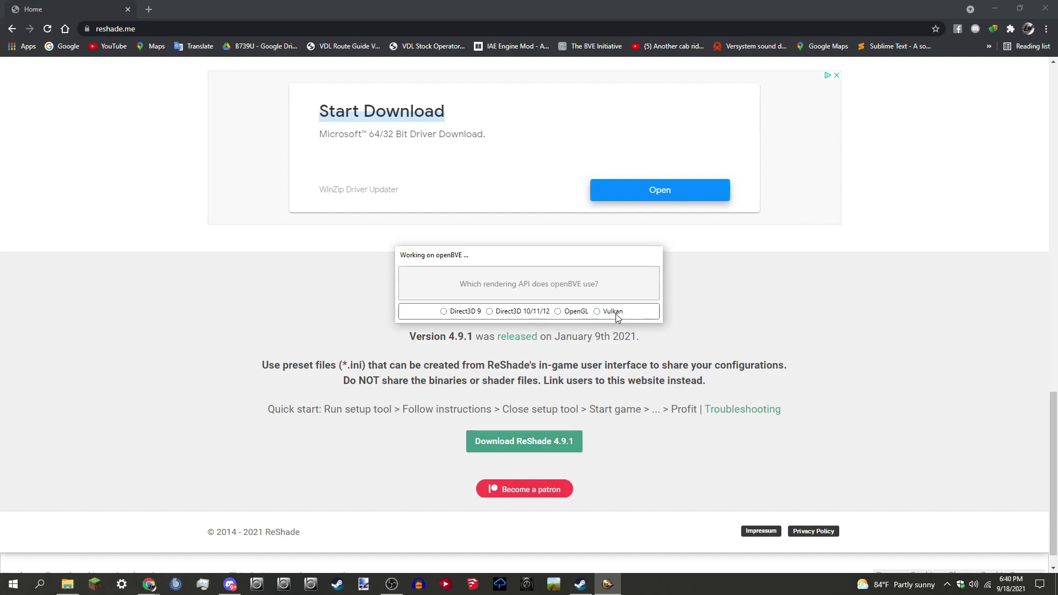
Step: Set OpenGL as openBVE's rendering API and look through the list of available effect packages
left_click(573, 311)
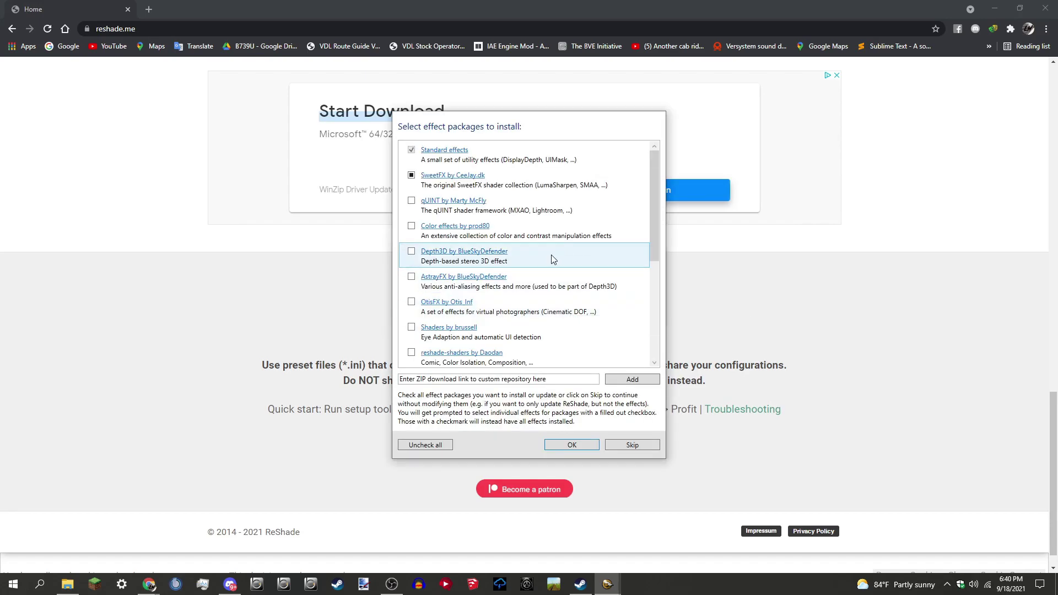
scroll(507, 258, "down", 3)
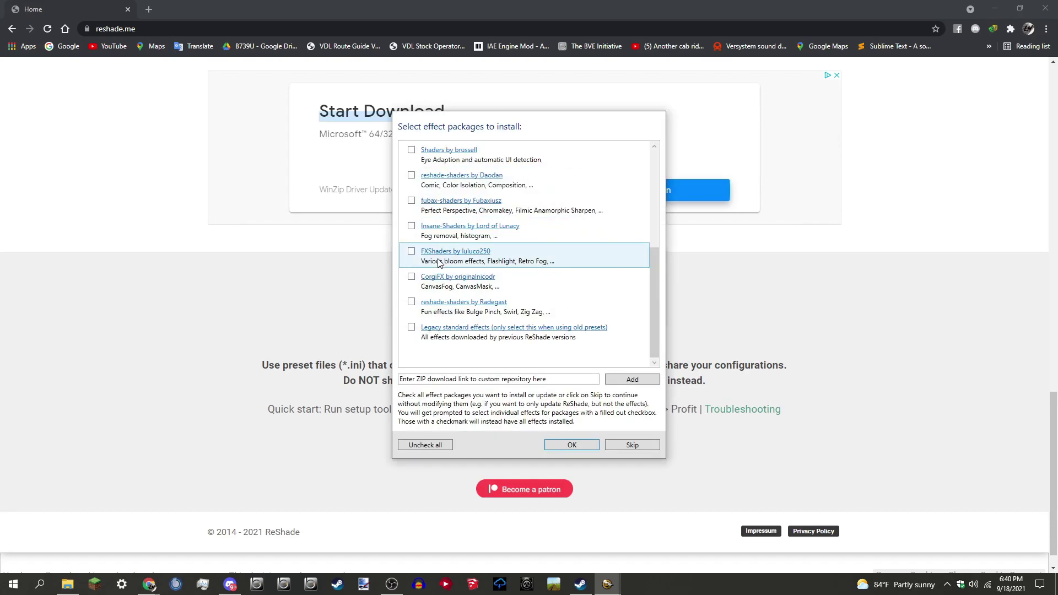
scroll(410, 219, "up", 3)
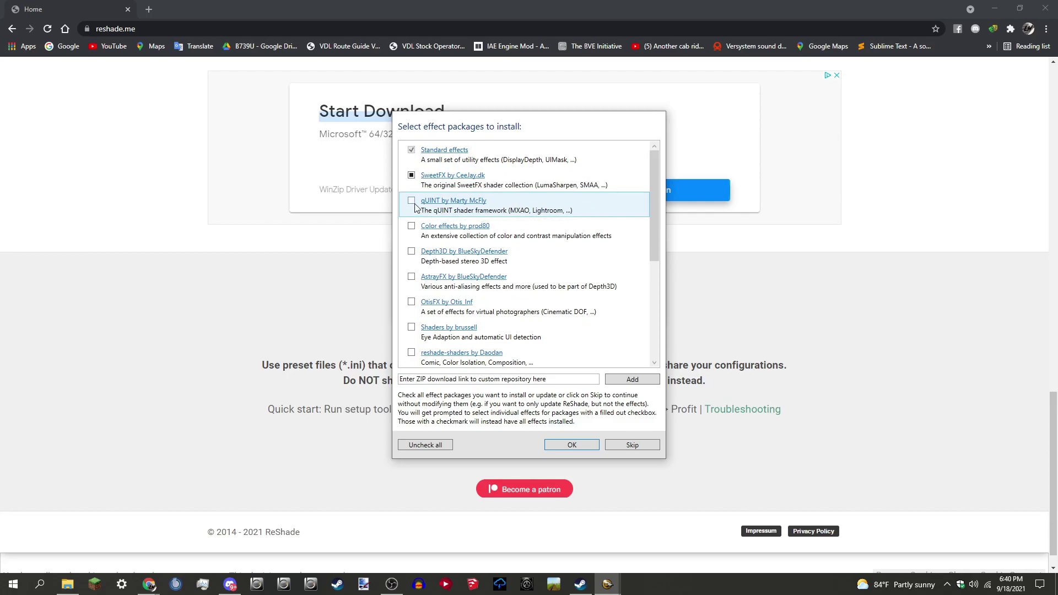
scroll(417, 233, "down", 5)
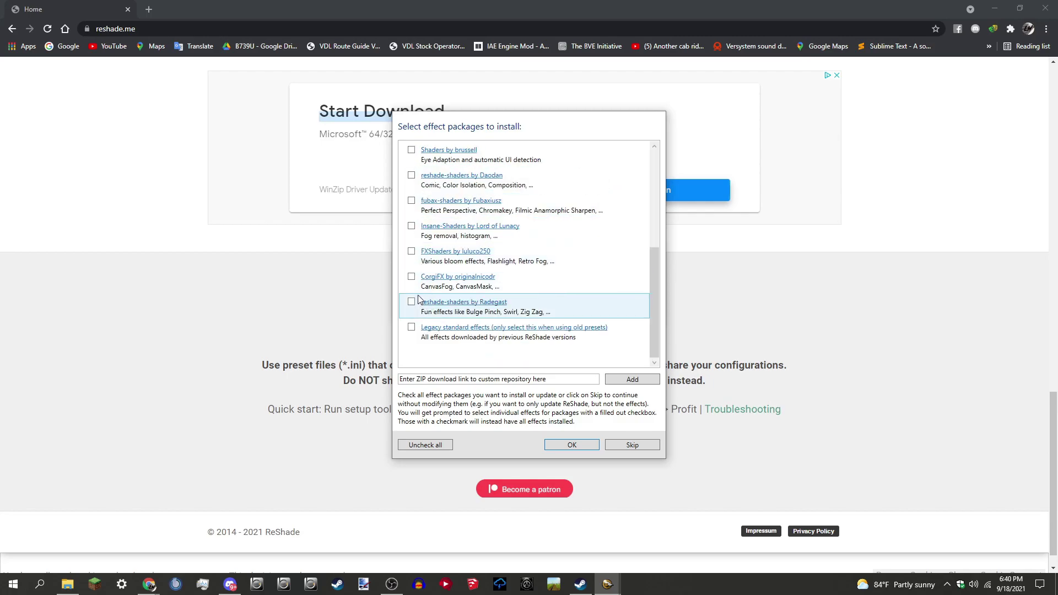
left_click_drag(653, 289, 652, 306)
mouse_move(653, 314)
left_mouse_down()
mouse_move(649, 249)
mouse_move(649, 329)
left_mouse_up()
scroll(422, 243, "up", 5)
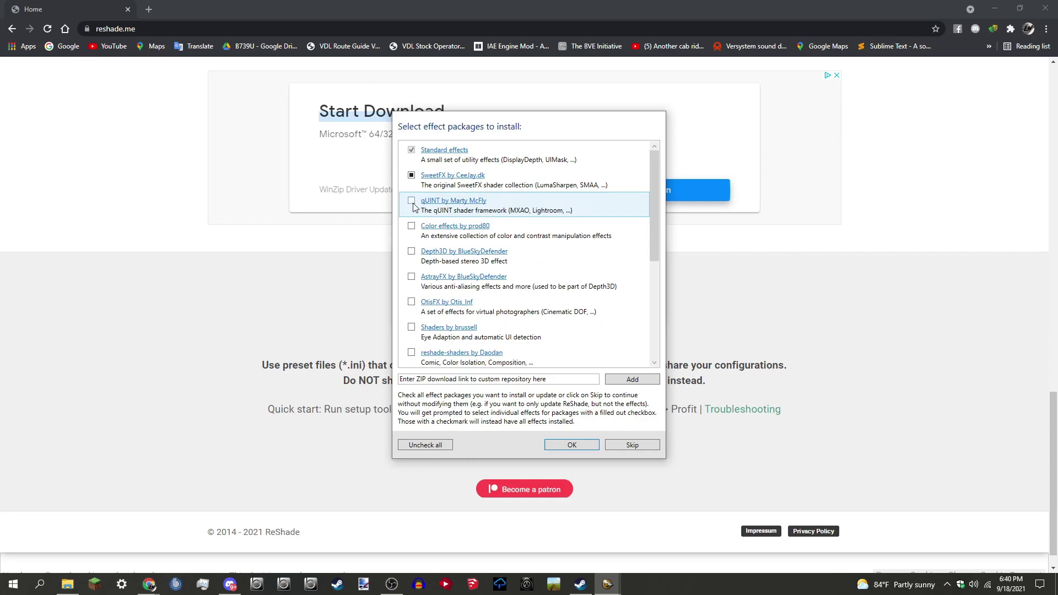
Step: Mark the qUINT, Color effects, Depth3D, AstrayFX, OtisFX, Shaders by brussell and reshade-shaders by Daodan packages for installation
left_click(412, 201)
left_click(412, 227)
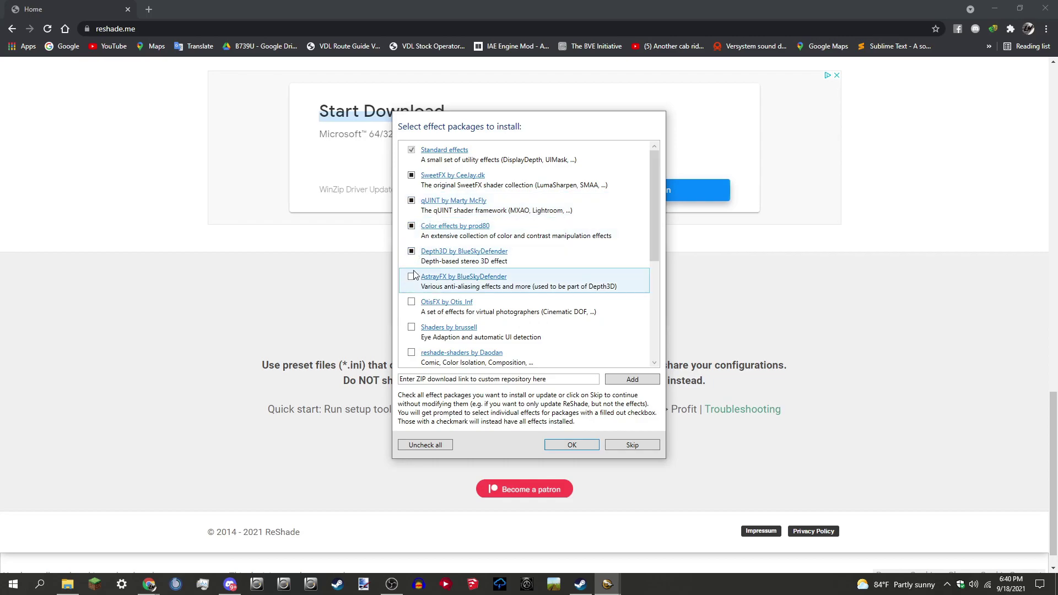
left_click(412, 278)
left_click(412, 303)
left_click(411, 328)
scroll(409, 357, "down", 1)
left_click(411, 330)
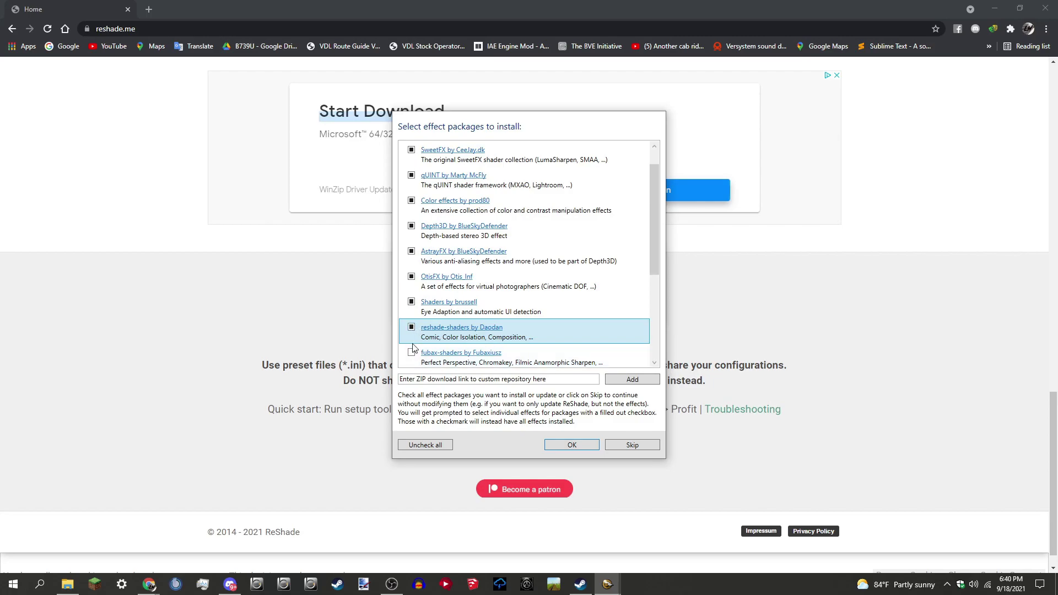
Step: Mark the fubax-shaders, Insane-Shaders, FXShaders and CorgiFX effect packages for installation
scroll(413, 352, "down", 1)
left_click(412, 327)
scroll(414, 355, "down", 1)
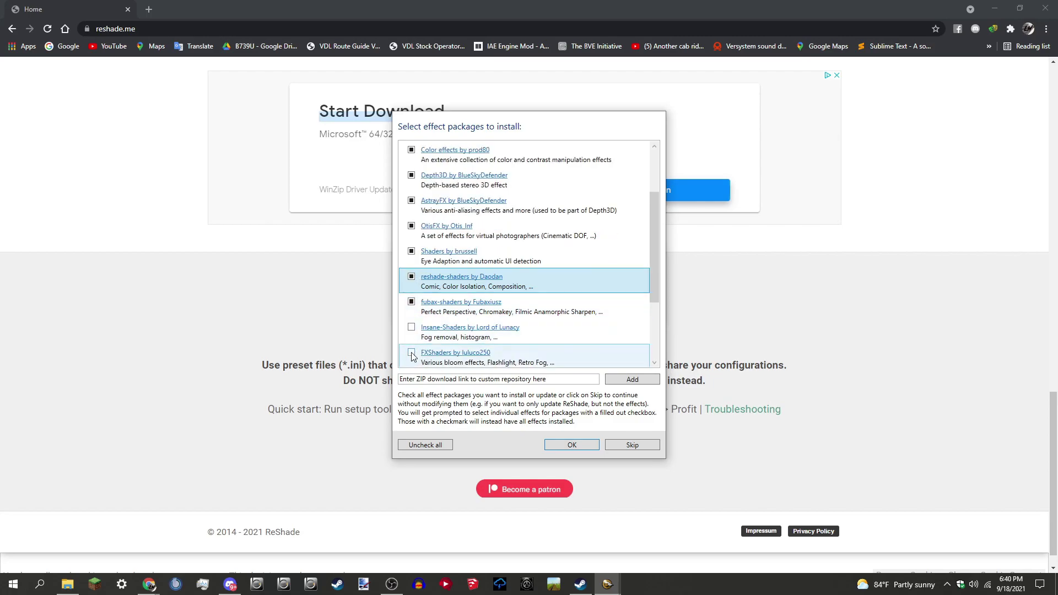
left_click(412, 328)
scroll(412, 335, "down", 1)
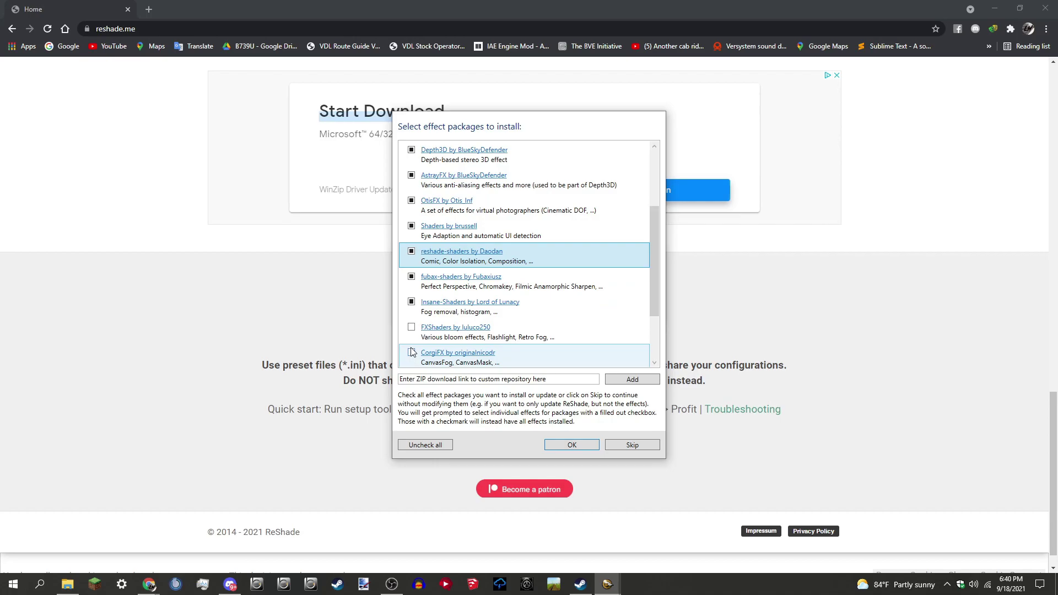
scroll(412, 335, "down", 1)
left_click(412, 328)
left_click(412, 302)
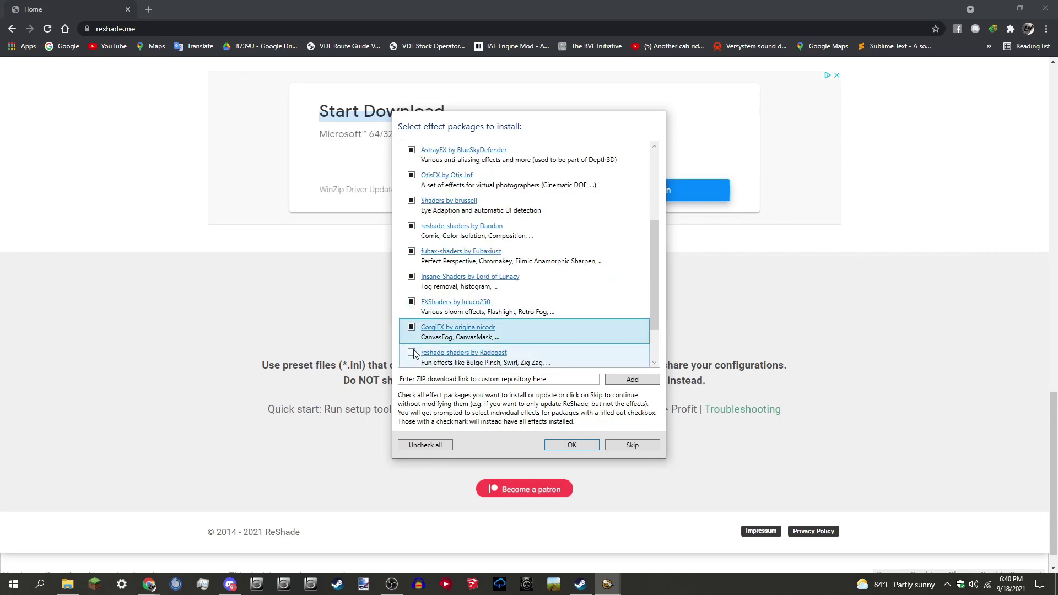
Step: Mark the reshade-shaders by Radegast and Legacy standard effects packages for installation, minimizing the browser window behind the setup
scroll(413, 355, "down", 1)
left_click(411, 328)
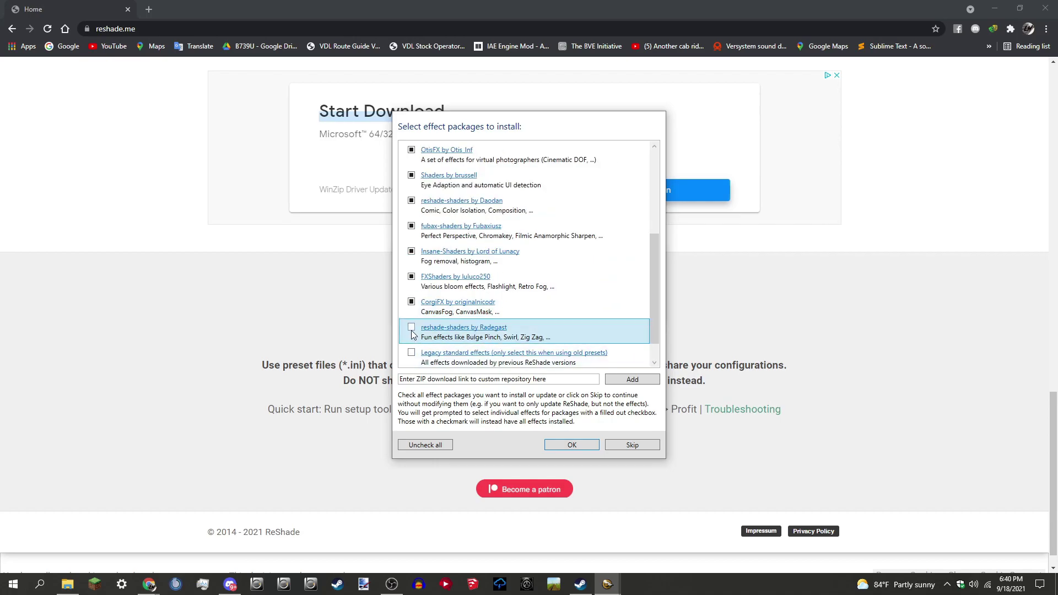
scroll(411, 349, "down", 1)
left_click(994, 9)
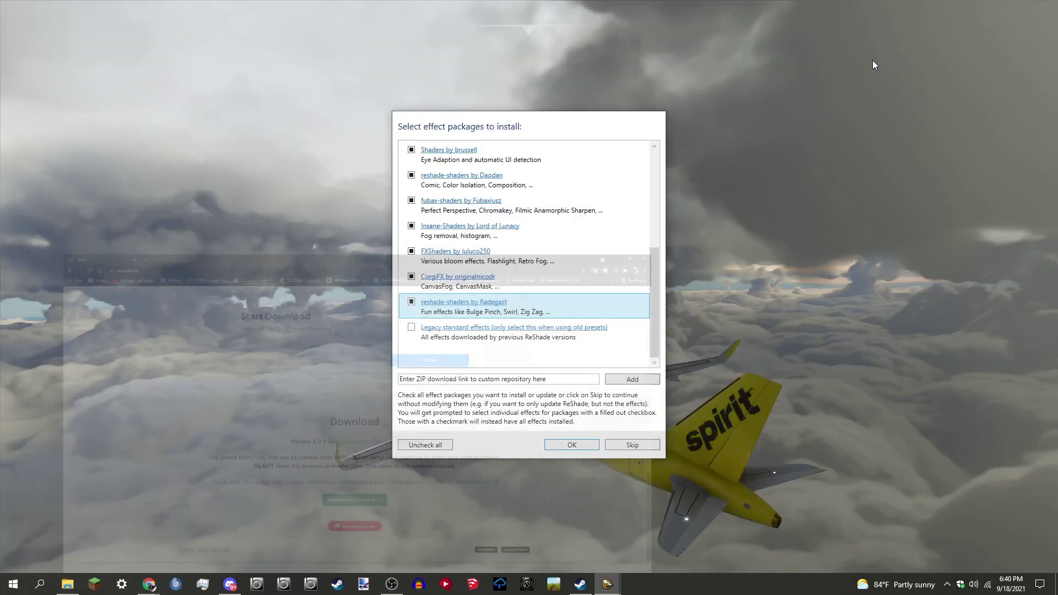
left_click(412, 327)
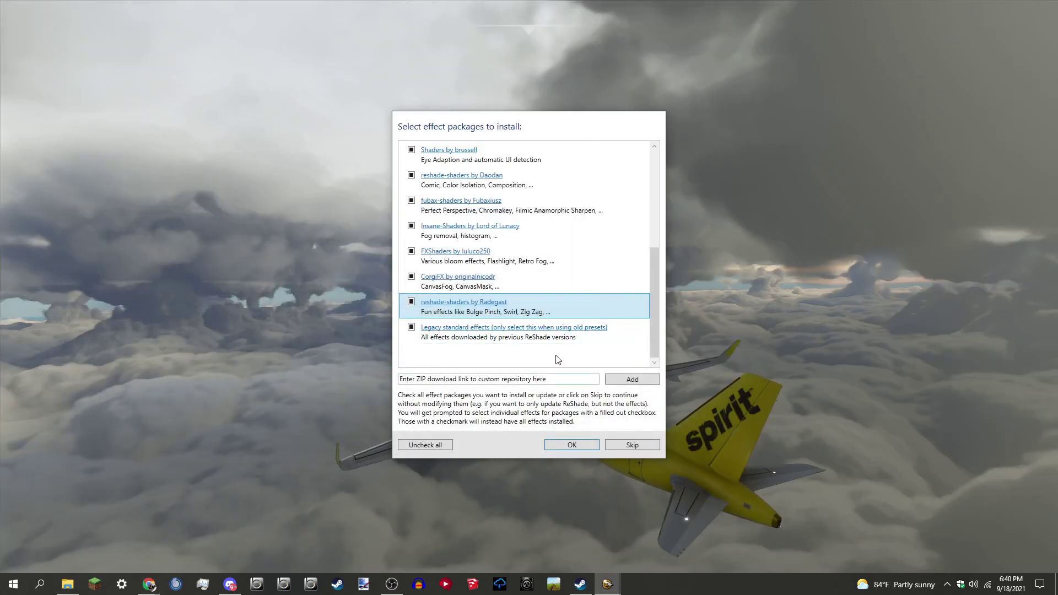
Step: Start installing the marked effect packages, look through the SweetFX file list and accept all its effect files
left_click(569, 445)
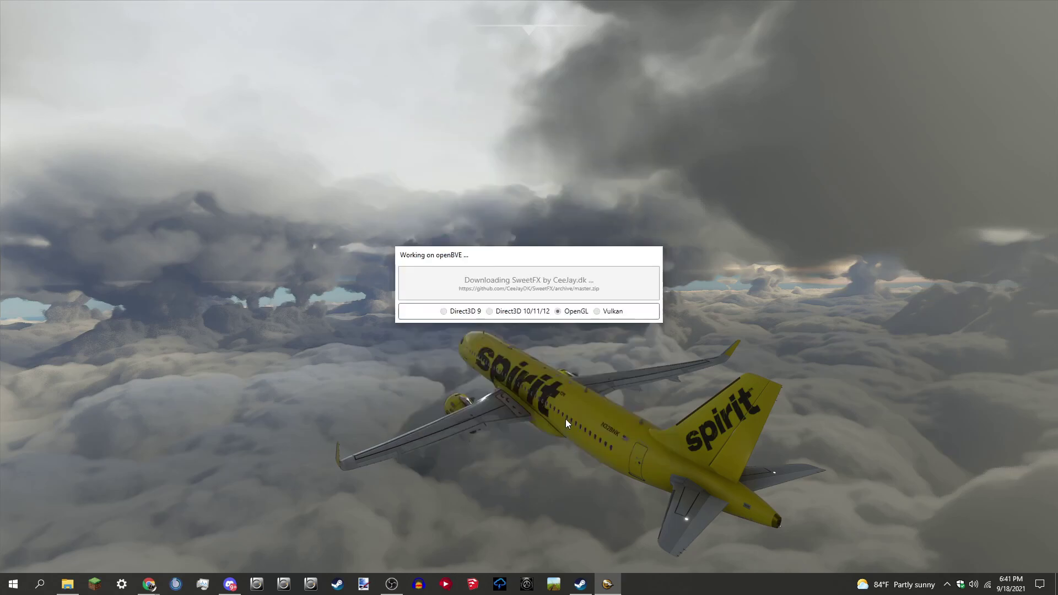
scroll(567, 319, "down", 1)
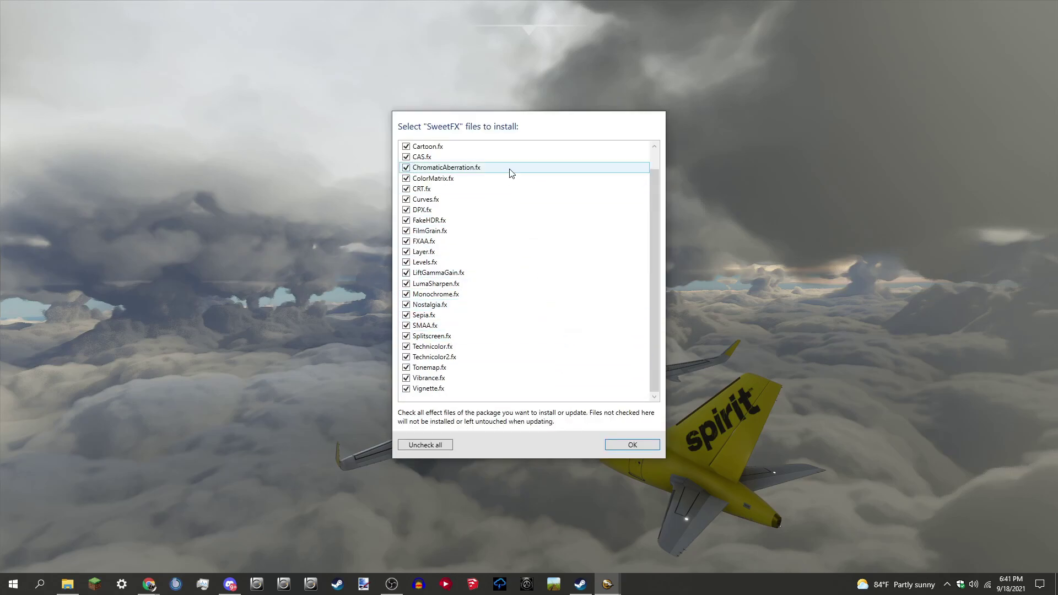
scroll(473, 210, "up", 1)
scroll(440, 248, "down", 1)
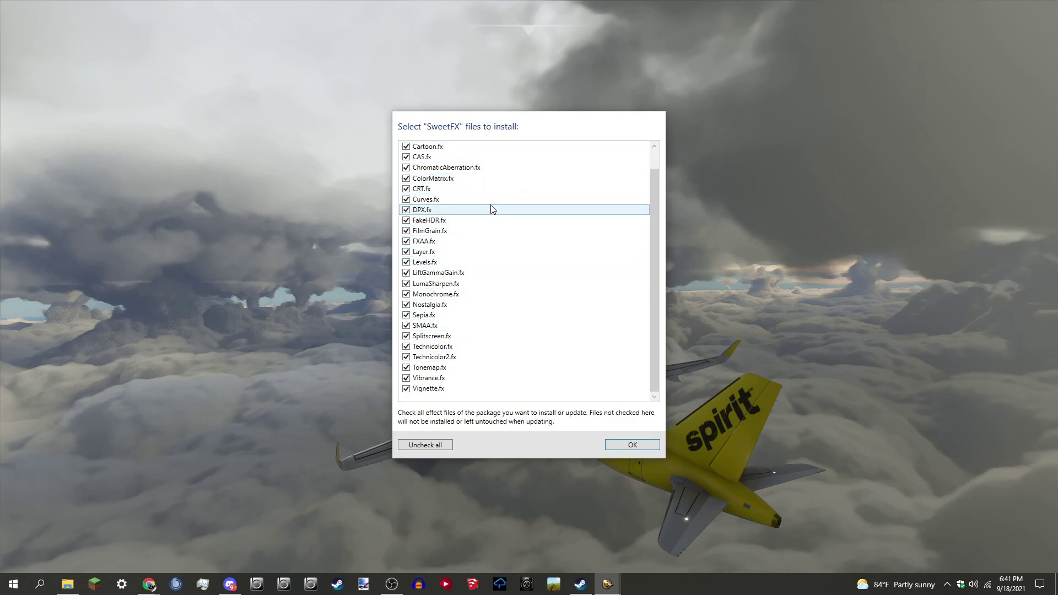
scroll(503, 221, "up", 1)
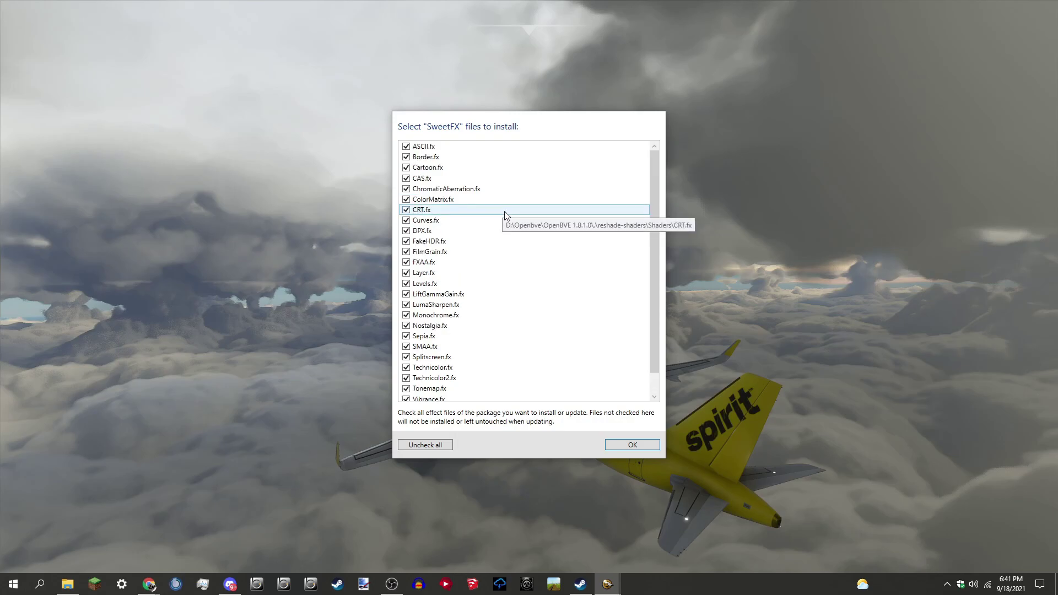
left_click(613, 445)
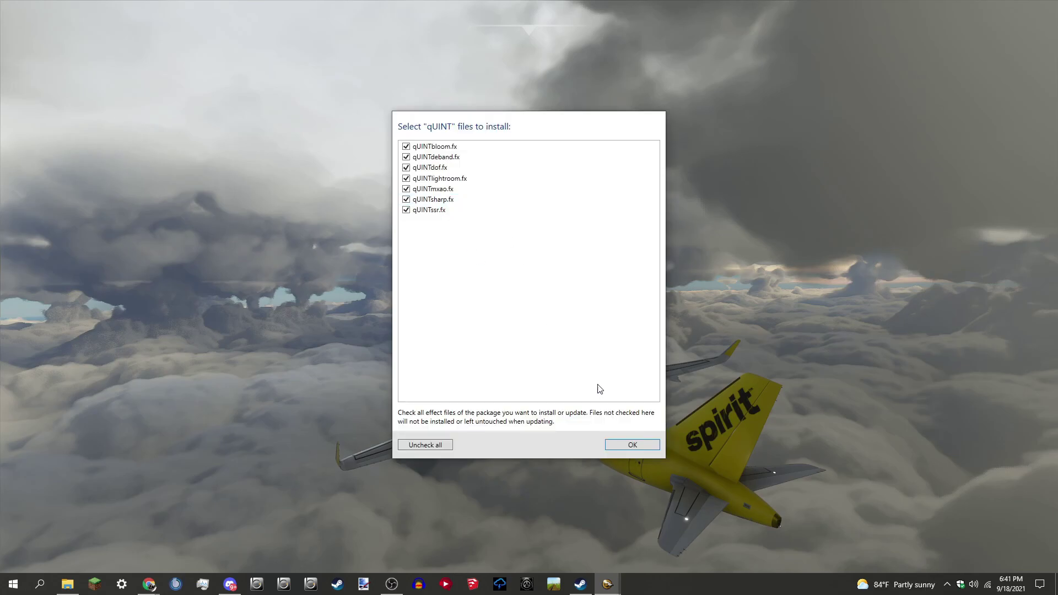
Step: Accept all effect files of the qUINT, Color effects, Depth3D, AstrayFX, OtisFX and Shaders by brussell packages
left_click(626, 450)
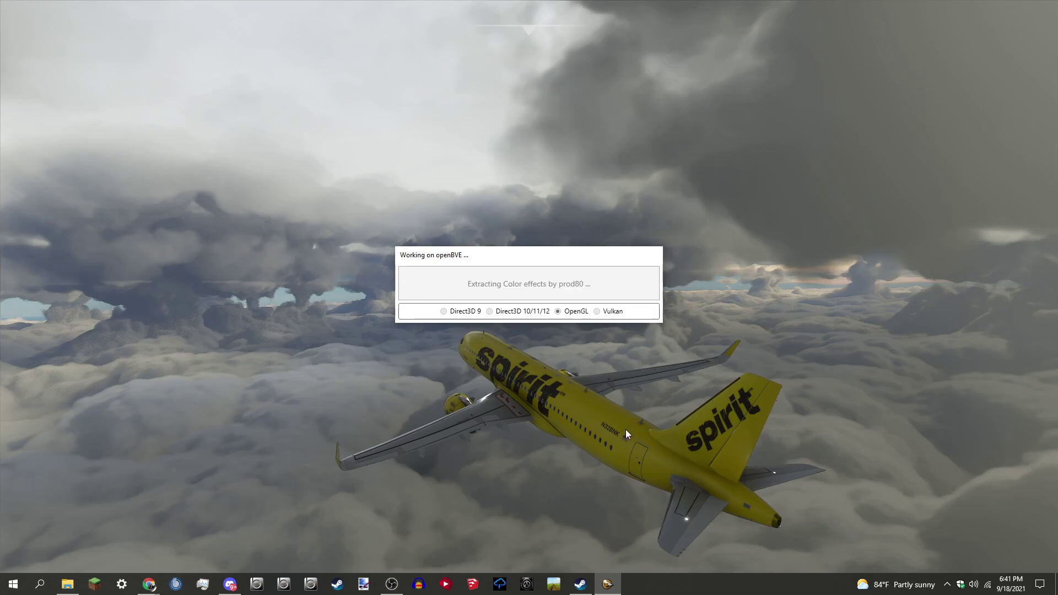
left_click(631, 445)
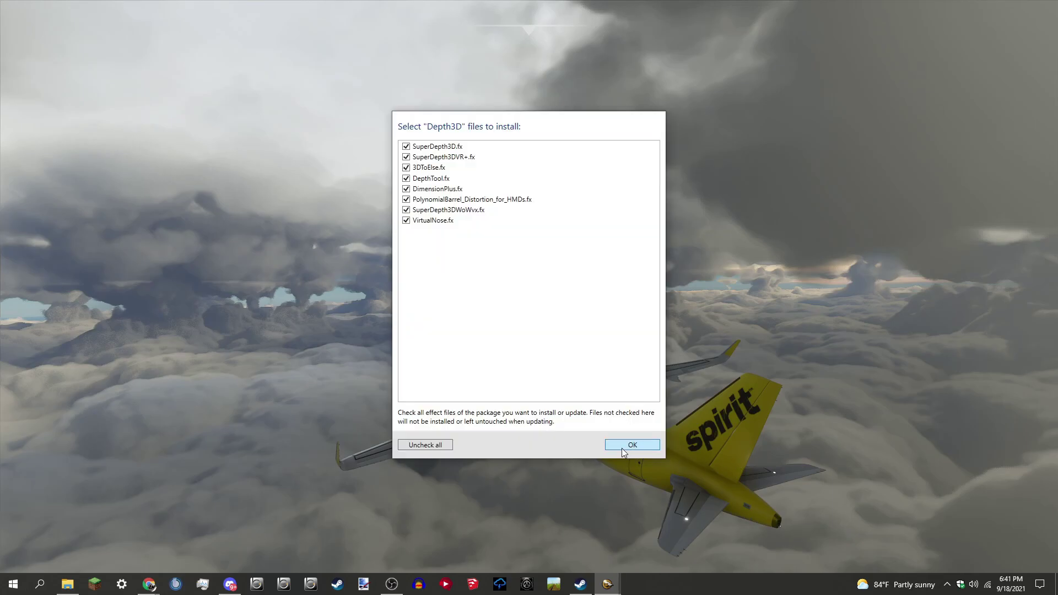
left_click(621, 448)
left_click(623, 445)
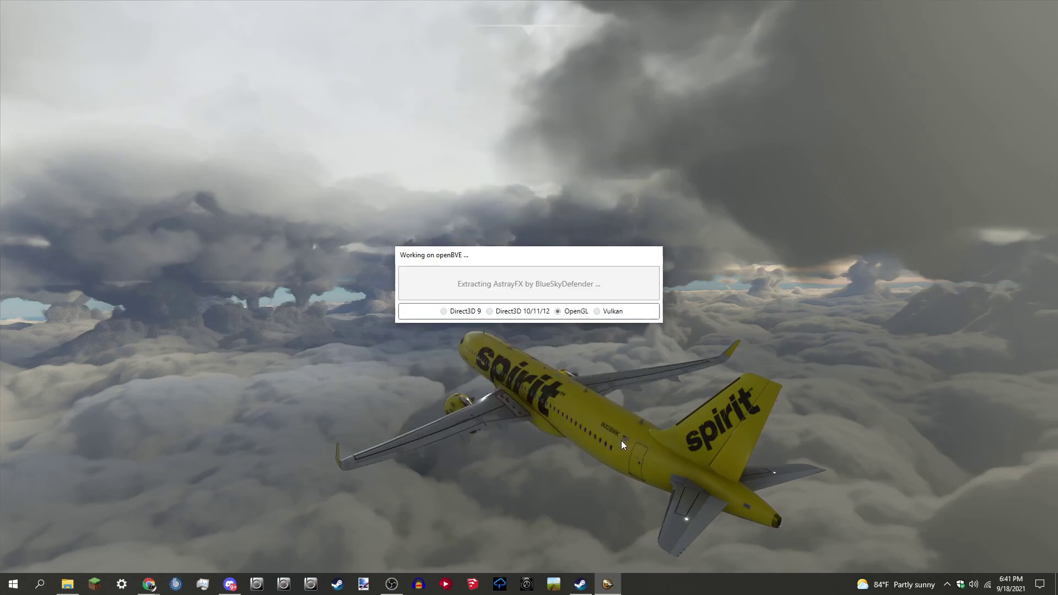
left_click(628, 446)
left_click(613, 448)
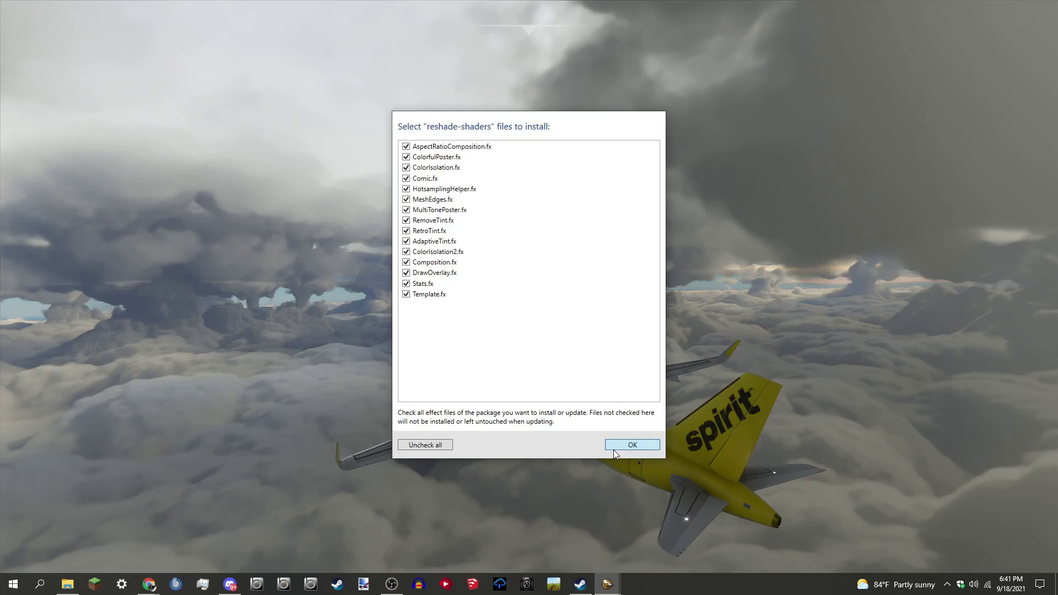
Step: Accept all effect files of the reshade-shaders by Daodan, fubax-shaders, Insane-Shaders, FXShaders, CorgiFX and reshade-shaders by Radegast packages
left_click(613, 450)
left_click(613, 450)
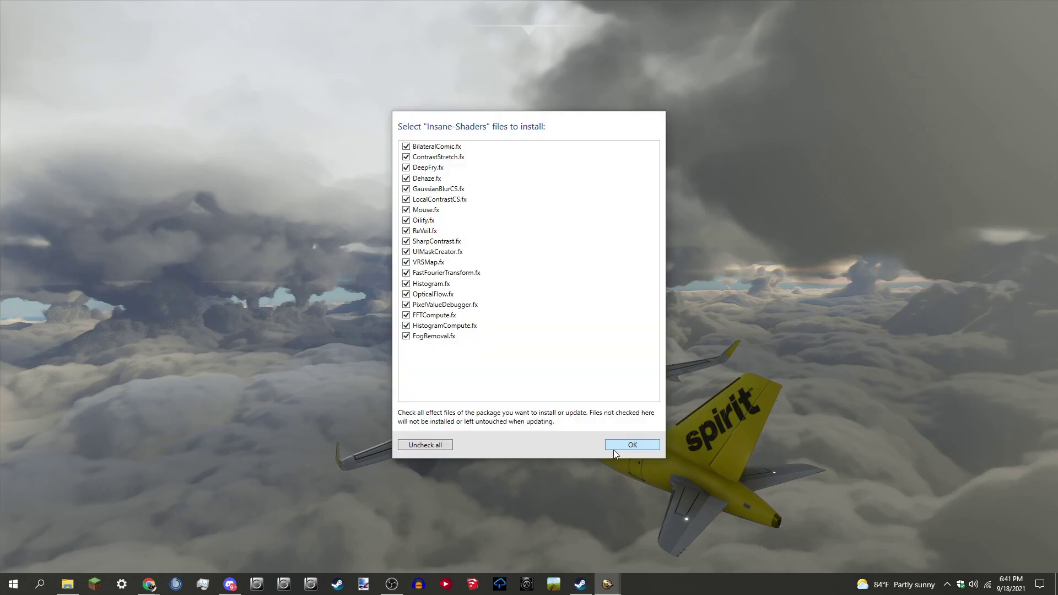
left_click(613, 450)
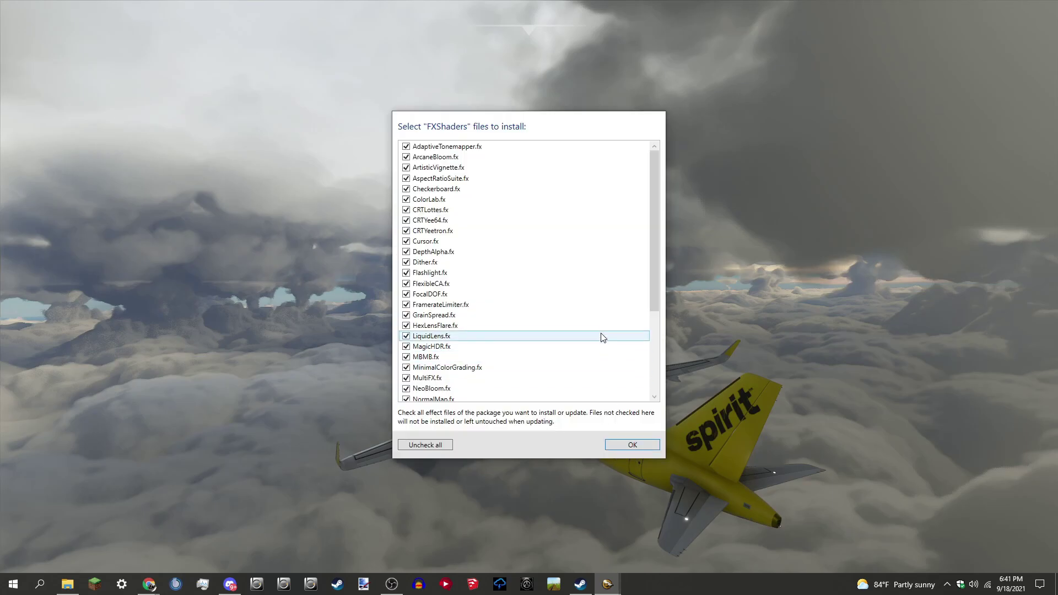
scroll(603, 338, "down", 6)
left_click(628, 446)
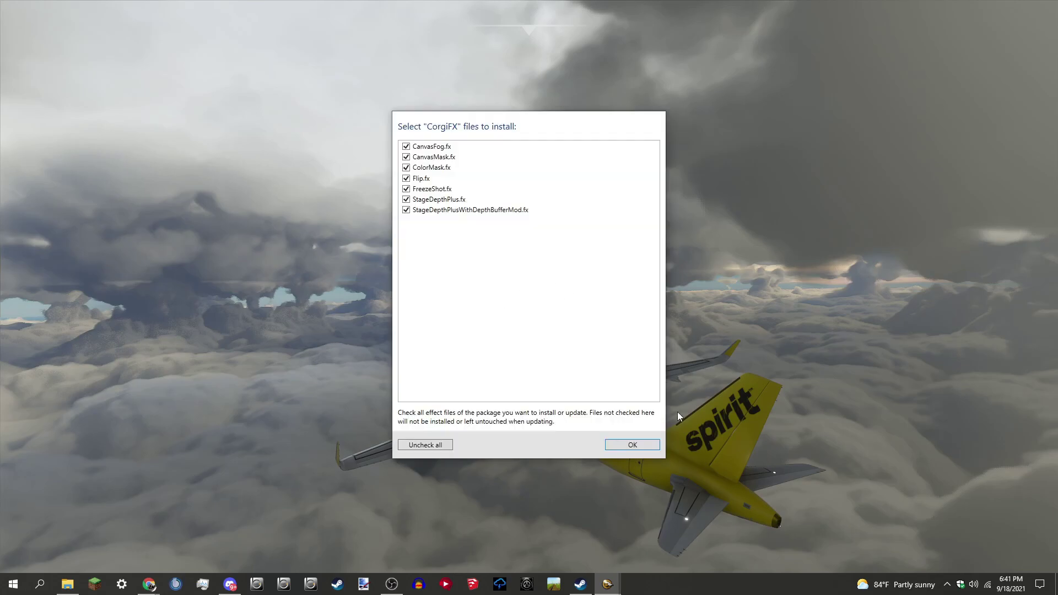
left_click(648, 440)
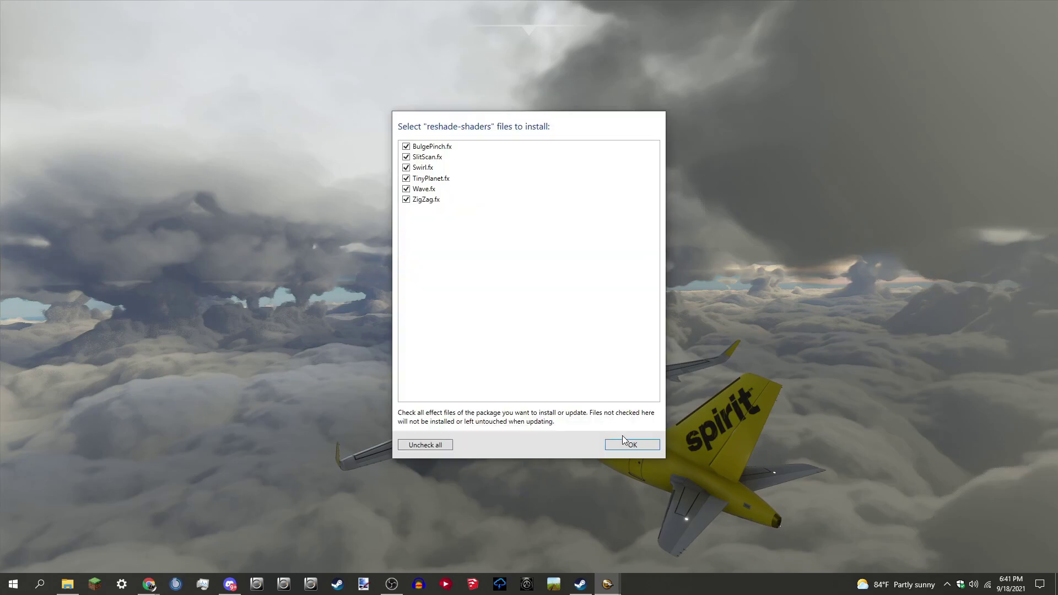
left_click(626, 446)
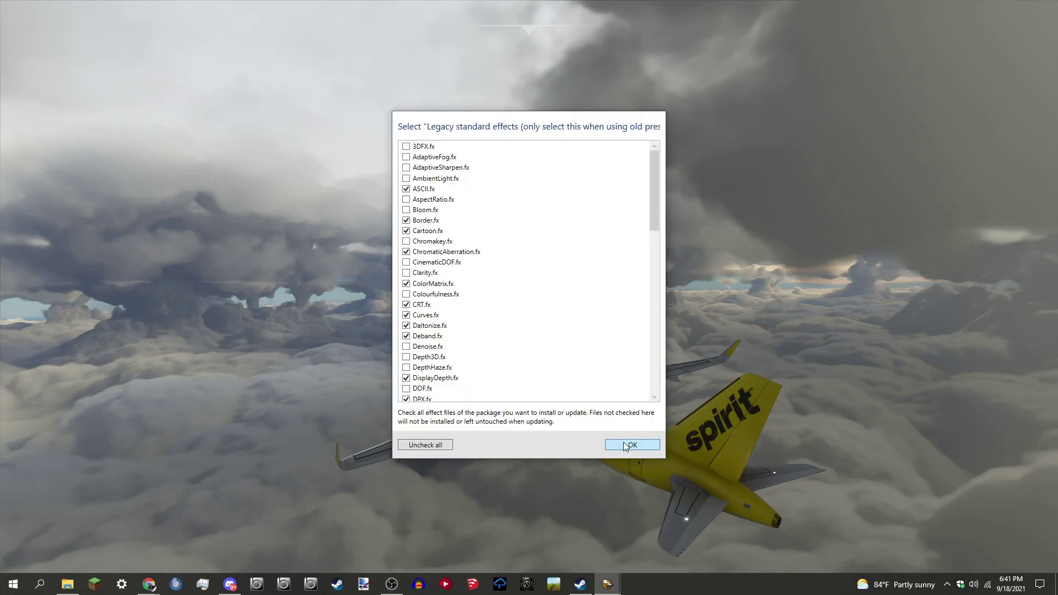
Step: Mark every unselected legacy effect from TiltShift.fx back to PerfectPerspective.fx for installation, including StageDepth.fx, Prism.fx and the PPFX effects
scroll(416, 248, "down", 15)
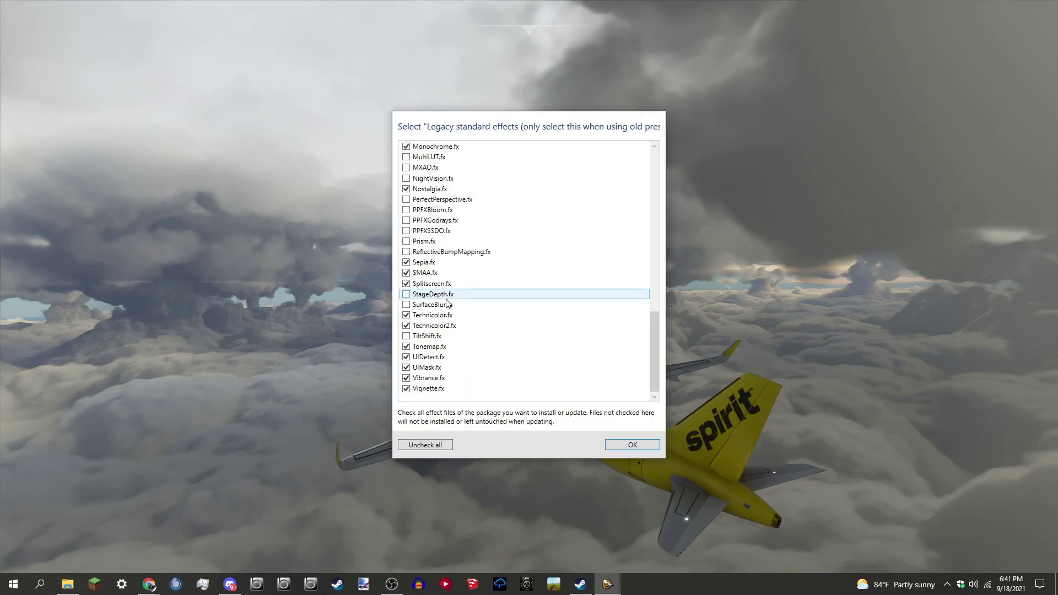
left_click(407, 337)
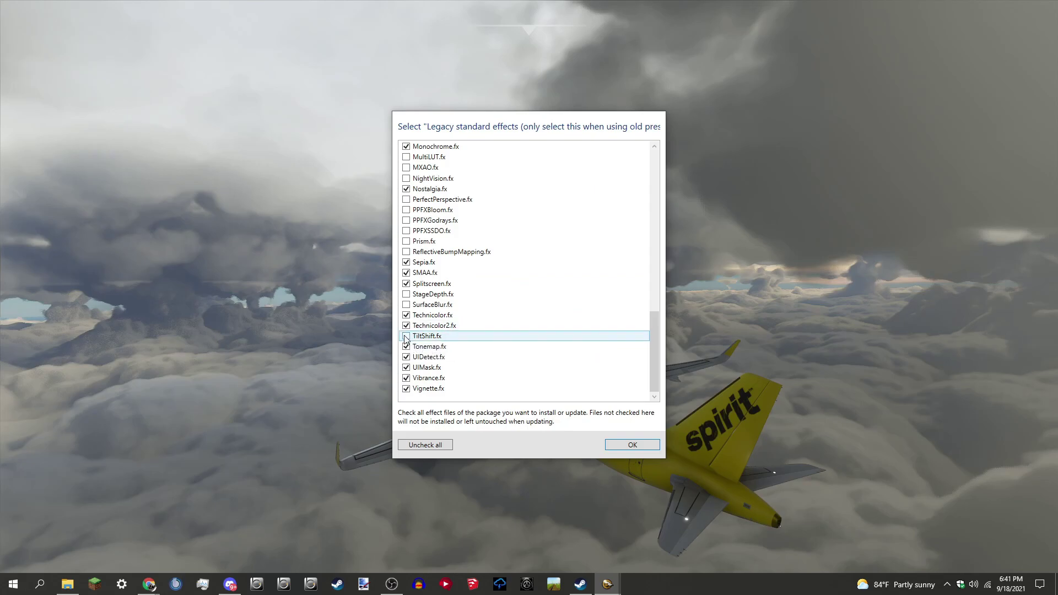
left_click(405, 295)
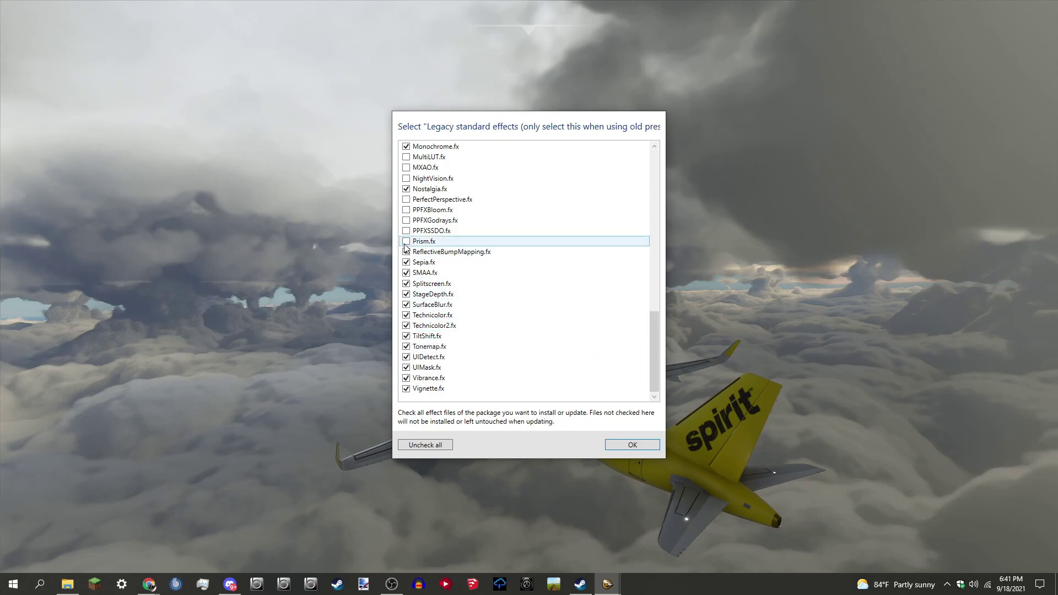
left_click(406, 243)
left_click(406, 232)
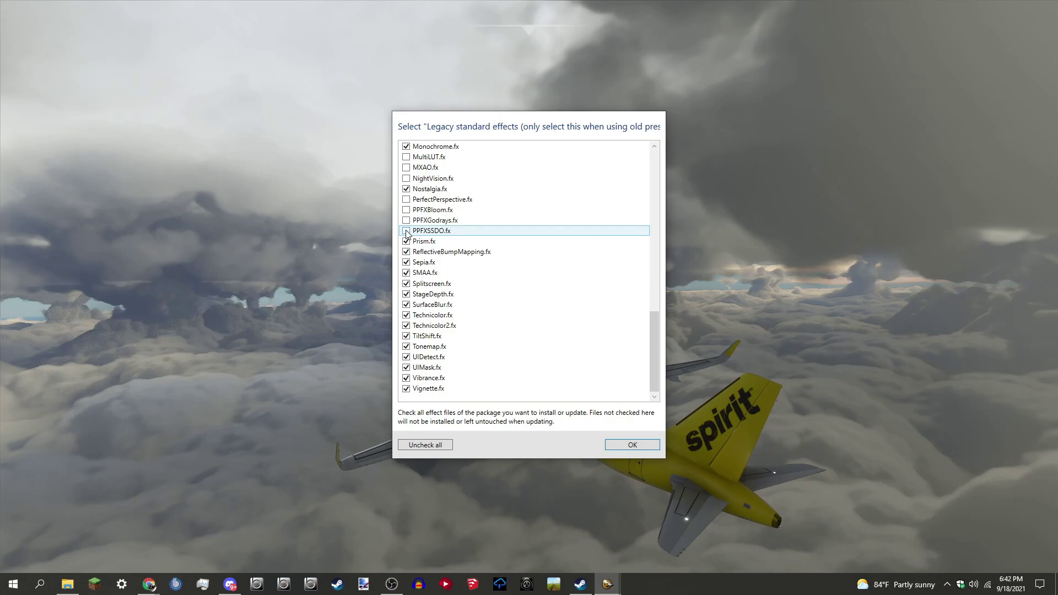
left_click(406, 220)
left_click(406, 210)
left_click(406, 200)
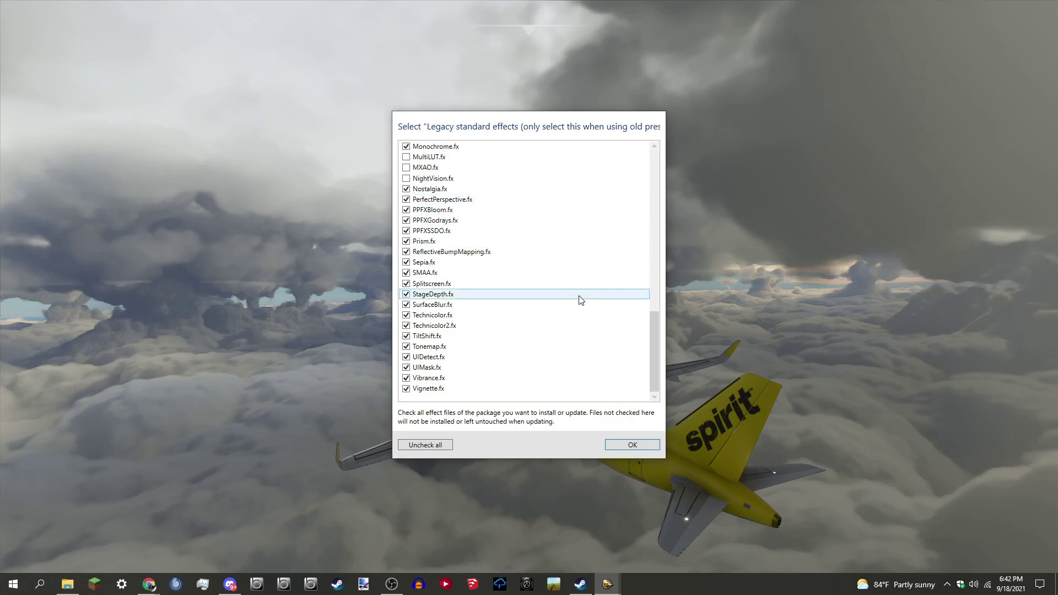
Step: Mark the legacy effects NightVision.fx, MXAO.fx, MultiLUT.fx, MagicBloom.fx, LightDoF.fx and LevelsPlus.fx for installation
scroll(654, 342, "up", 5)
left_click(406, 337)
left_click(406, 316)
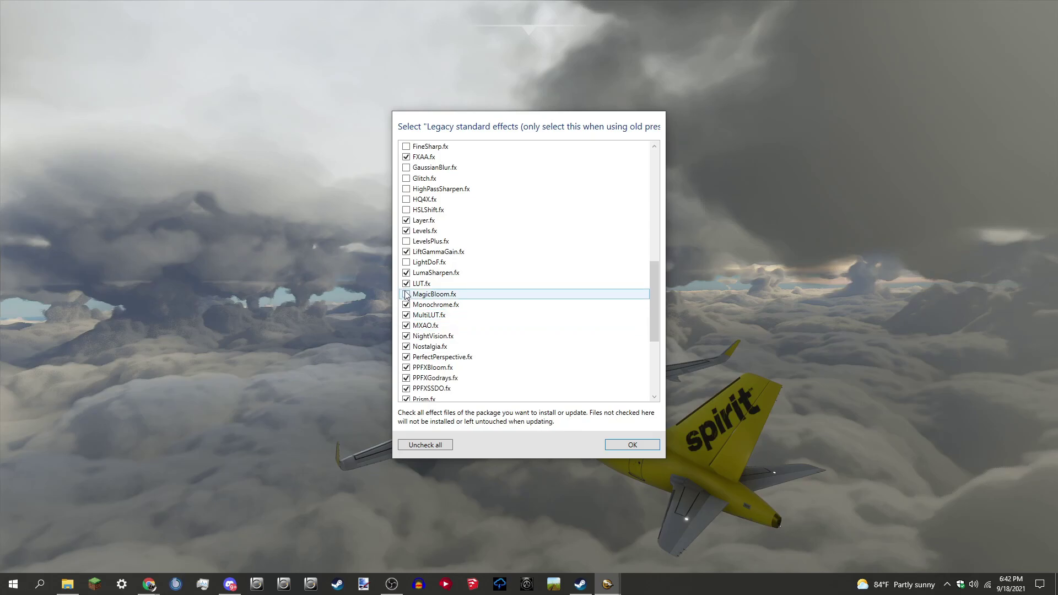
left_click(406, 295)
left_click(407, 262)
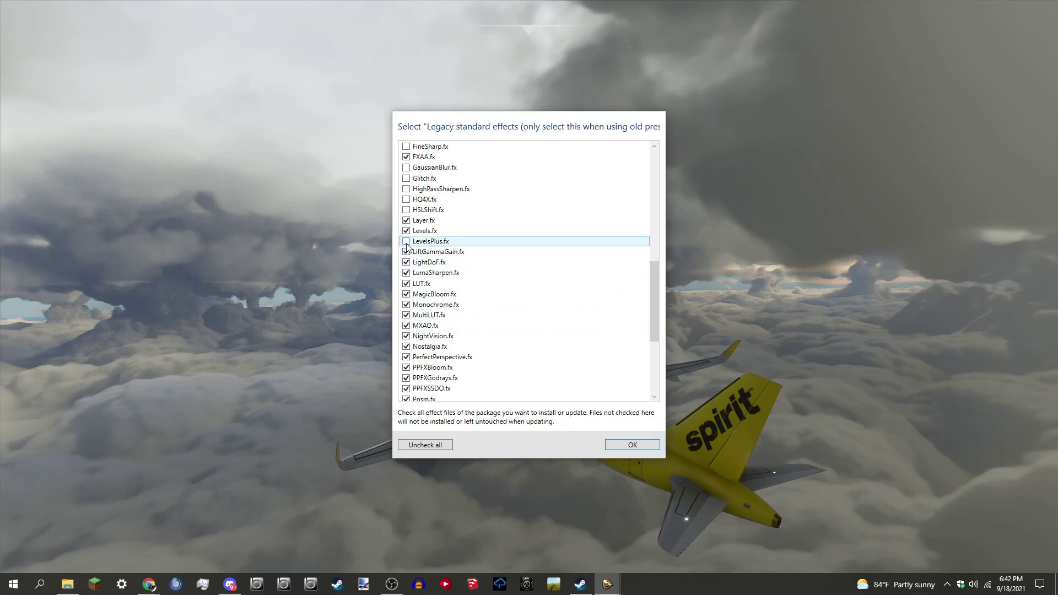
left_click(406, 241)
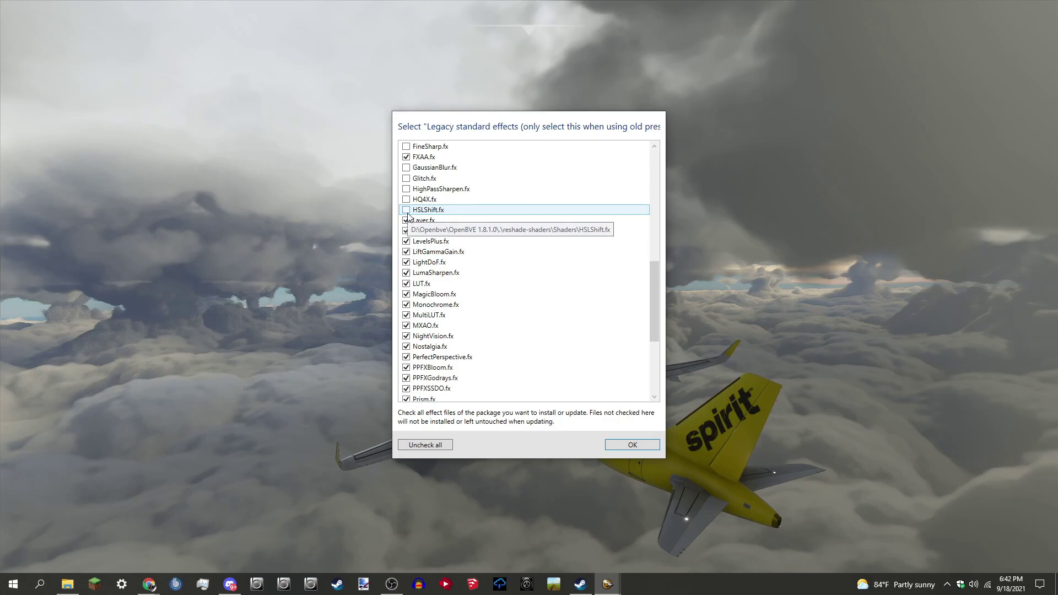
Step: Mark the legacy effects HSLShift.fx, HQ4X.fx, HighPassSharpen.fx, Glitch.fx, GaussianBlur.fx and FineSharp.fx for installation
left_click(406, 210)
left_click(406, 199)
left_click(407, 189)
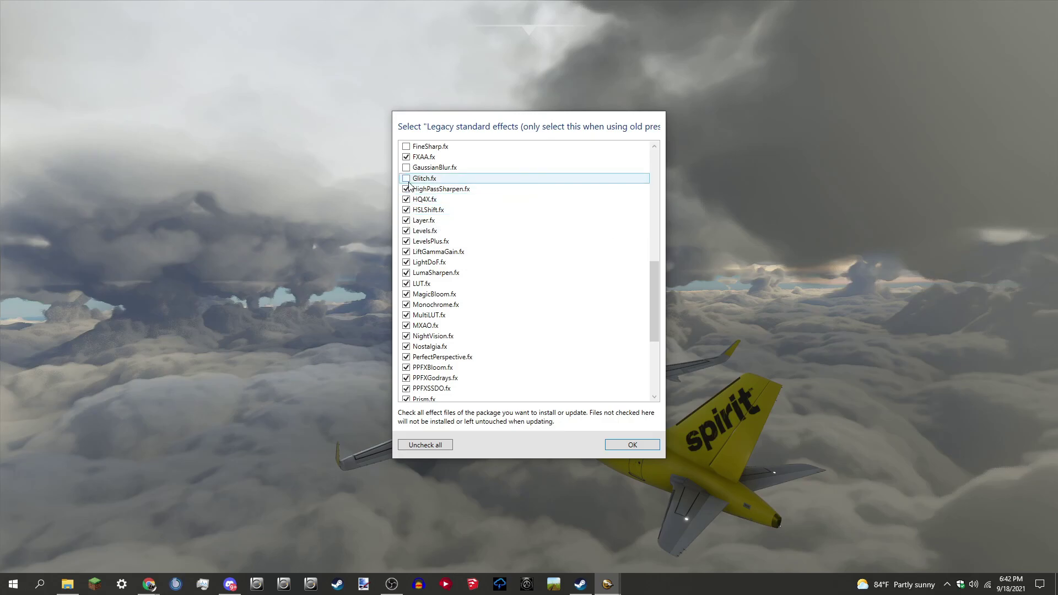
left_click(406, 168)
left_click_drag(655, 305, 650, 257)
left_click(406, 284)
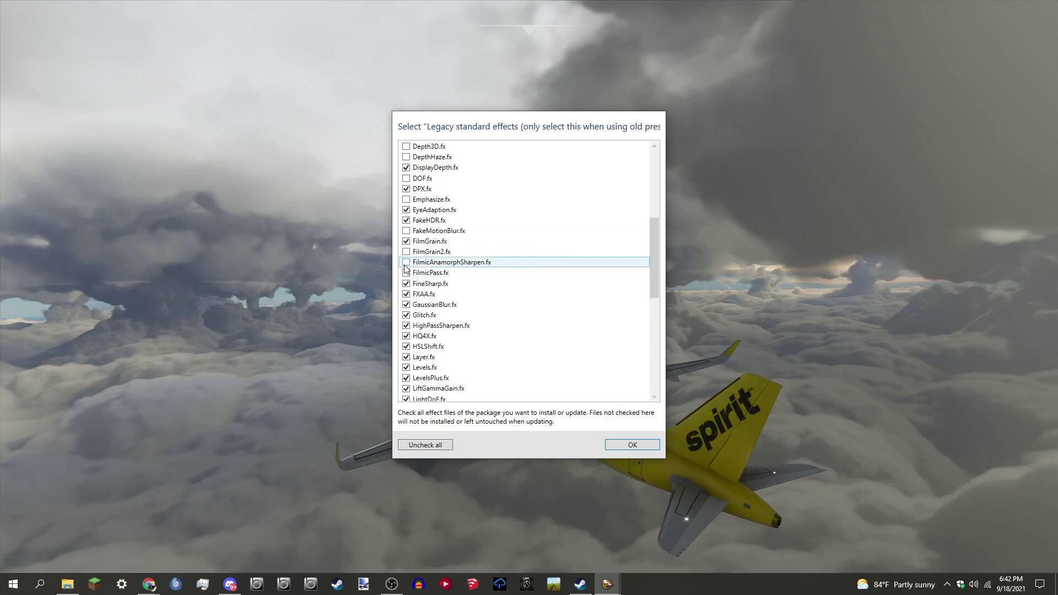
Step: Mark the legacy effects FilmicPass.fx, FilmicAnamorphSharpen.fx, FilmGrain2.fx, FakeMotionBlur.fx, Emphasize.fx and DOF.fx for installation
left_click(406, 273)
left_click(406, 262)
left_click(406, 252)
left_click(406, 231)
left_click(407, 198)
left_click(406, 178)
Step: Mark the legacy effects DepthHaze.fx, Depth3D.fx, Denoise.fx, Colourfulness.fx, Clarity.fx, CinematicDOF.fx, Chromakey.fx and Bloom.fx for installation
left_click_drag(652, 231, 652, 184)
left_click(406, 304)
left_click(406, 294)
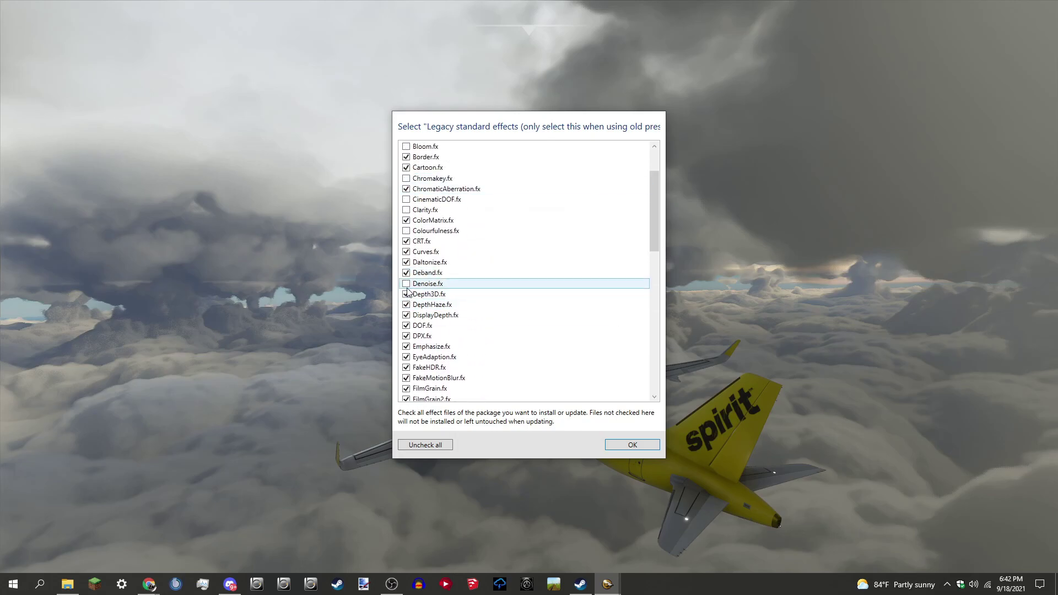
left_click(408, 231)
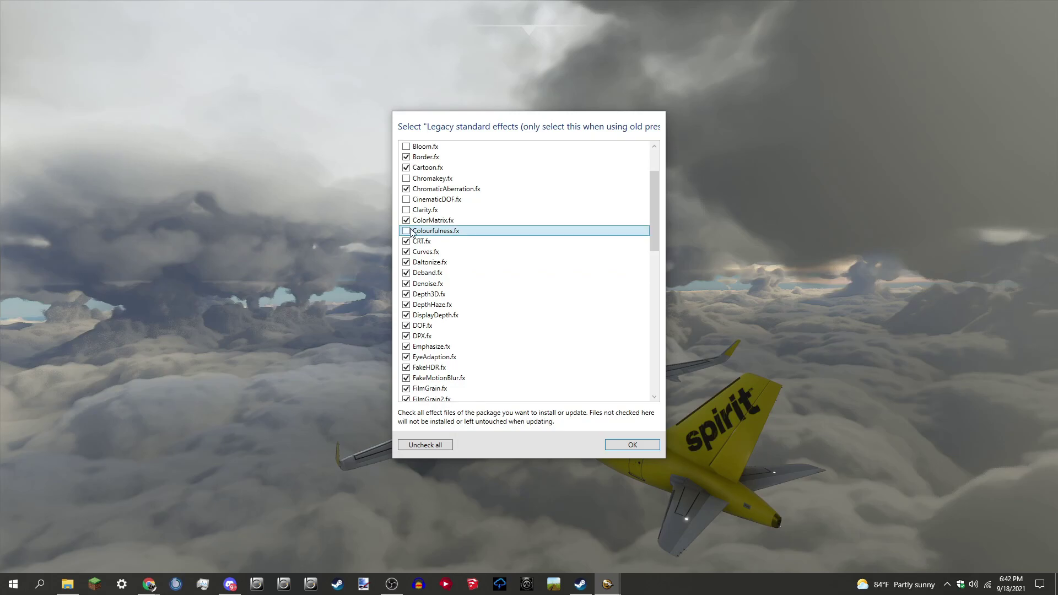
left_click(405, 230)
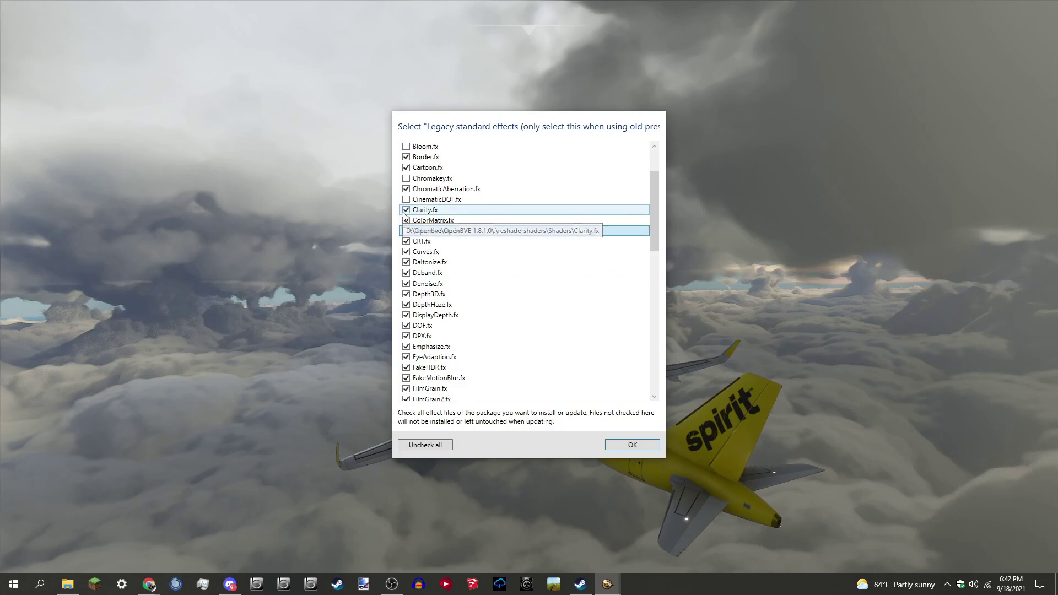
left_click(407, 211)
left_click(406, 199)
left_click(406, 178)
left_click(406, 146)
Step: Mark the legacy effects AspectRatio.fx, AmbientLight.fx, AdaptiveSharpen.fx and AdaptiveFog.fx, and confirm the legacy file selection to install it
left_click_drag(652, 211, 646, 164)
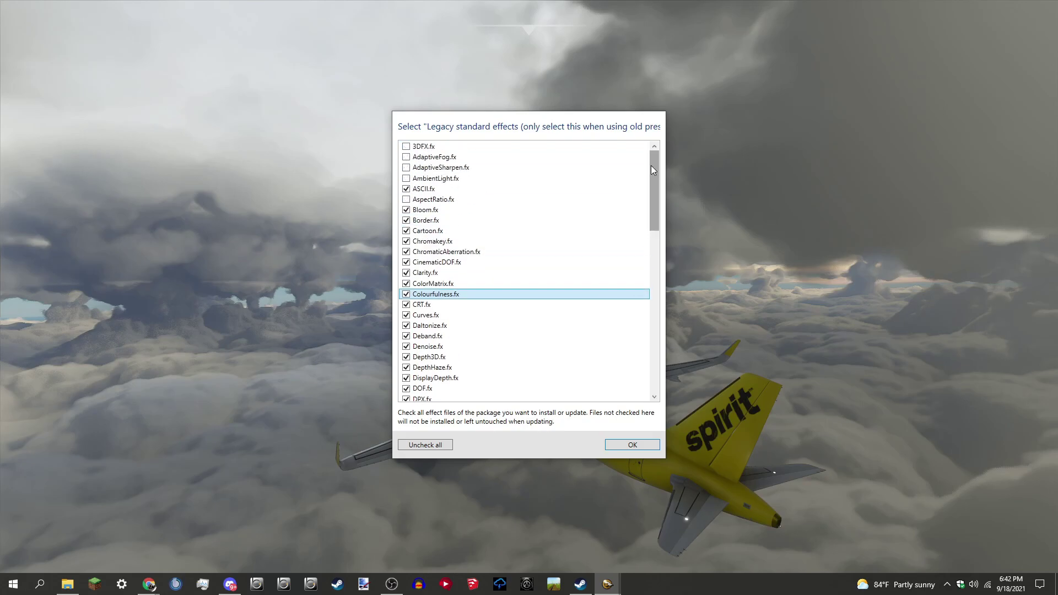
left_click(406, 199)
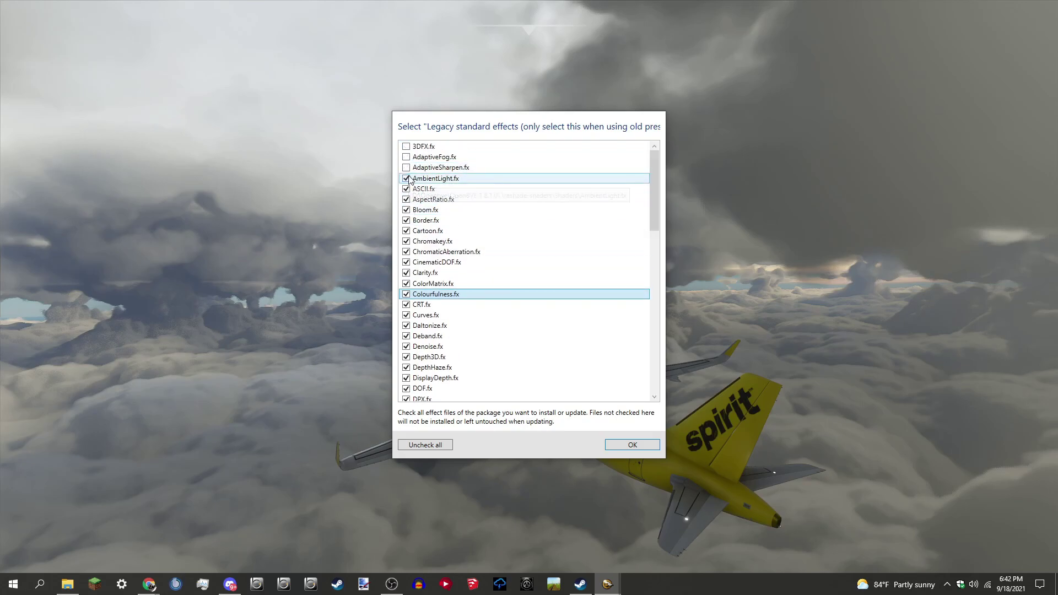
left_click(406, 178)
left_click(406, 168)
left_click(406, 157)
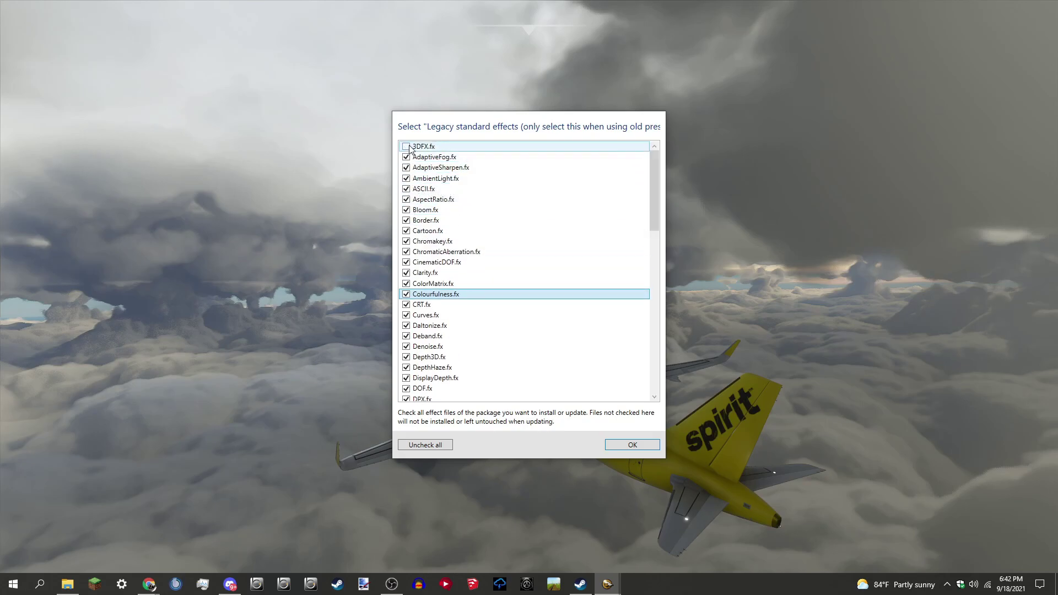
left_click(607, 445)
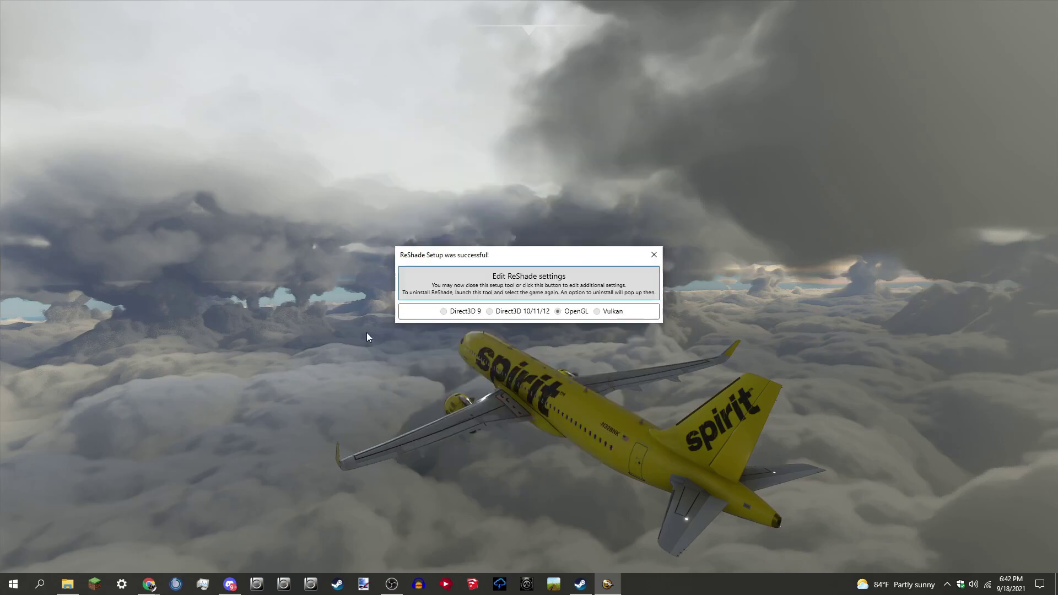
Step: Open the additional ReShade settings, accept them without changes and close the setup tool
left_click(431, 292)
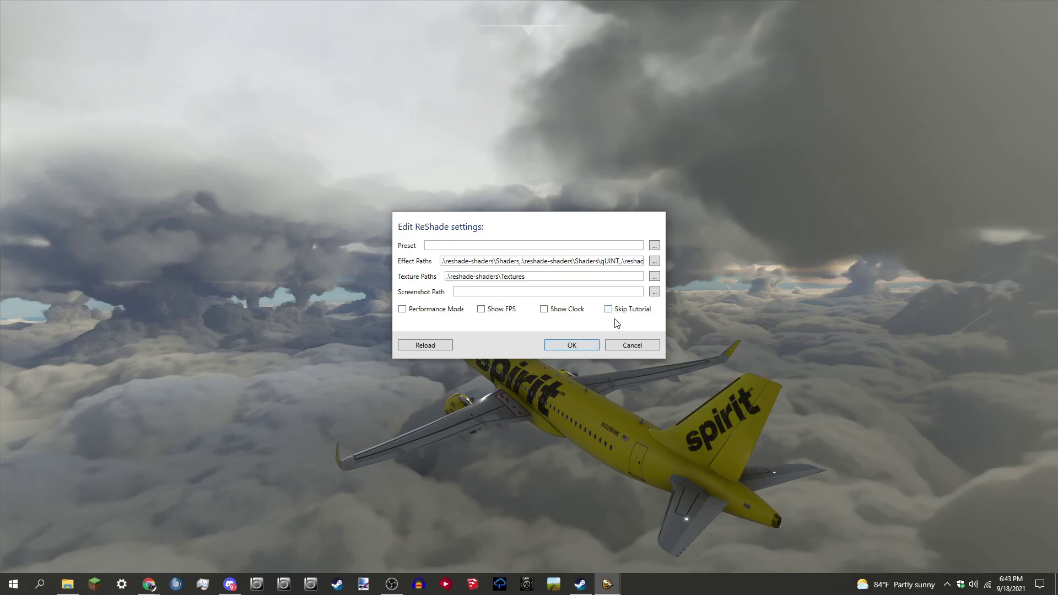
left_click(587, 345)
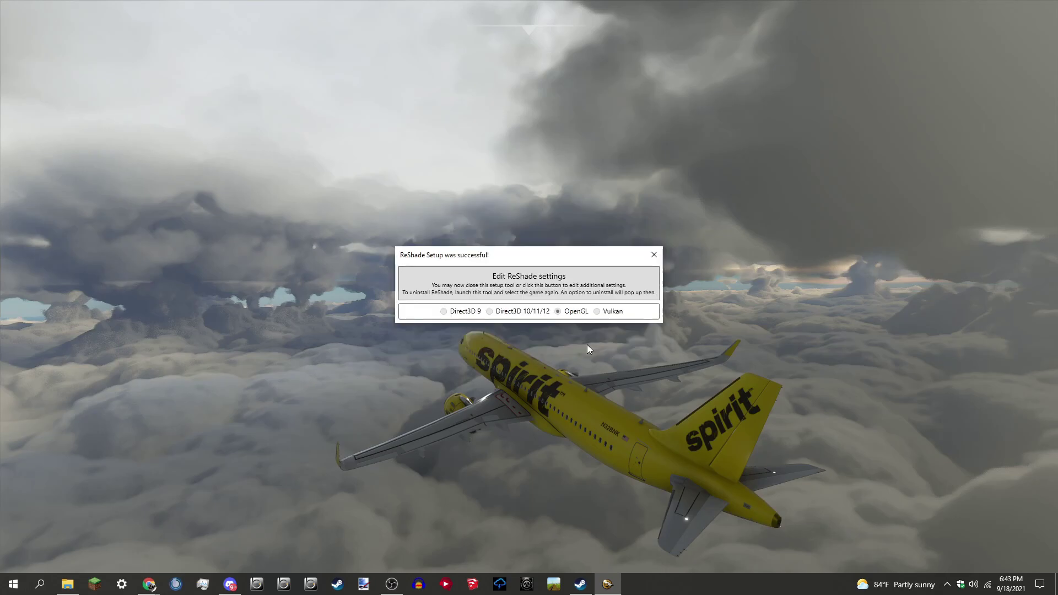
left_click(654, 254)
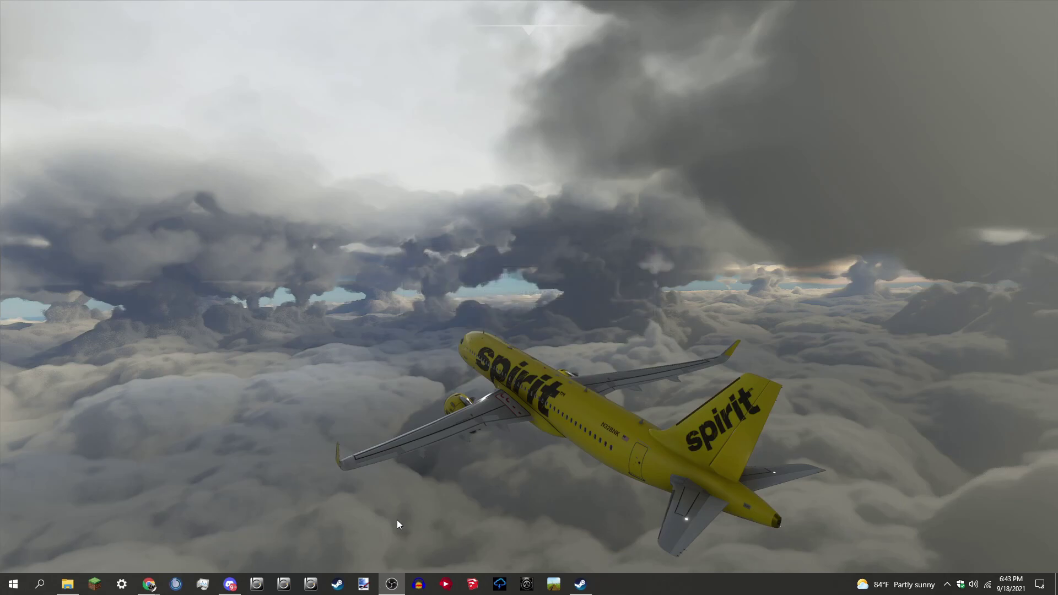
Step: Launch openBVE to its new-game screen
left_click(305, 585)
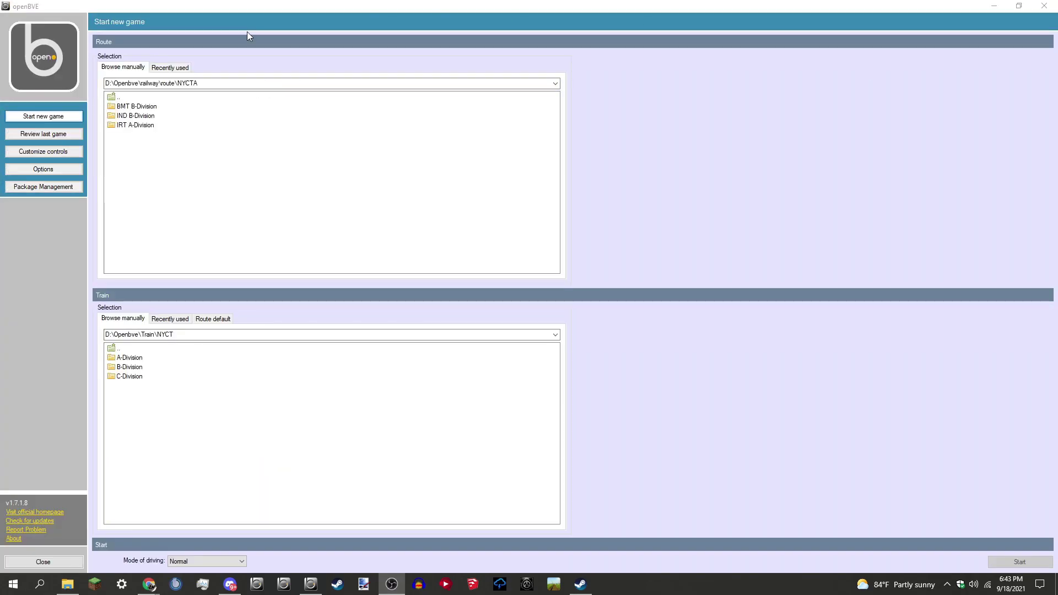
Step: Choose the route NYCT-4 [Crown Hts-Utica Ave to Woodlawn] - Jerome Express Test.CSV from the IRT A-Division NYCT-4-6\NYCT-4 folder
double_click(132, 125)
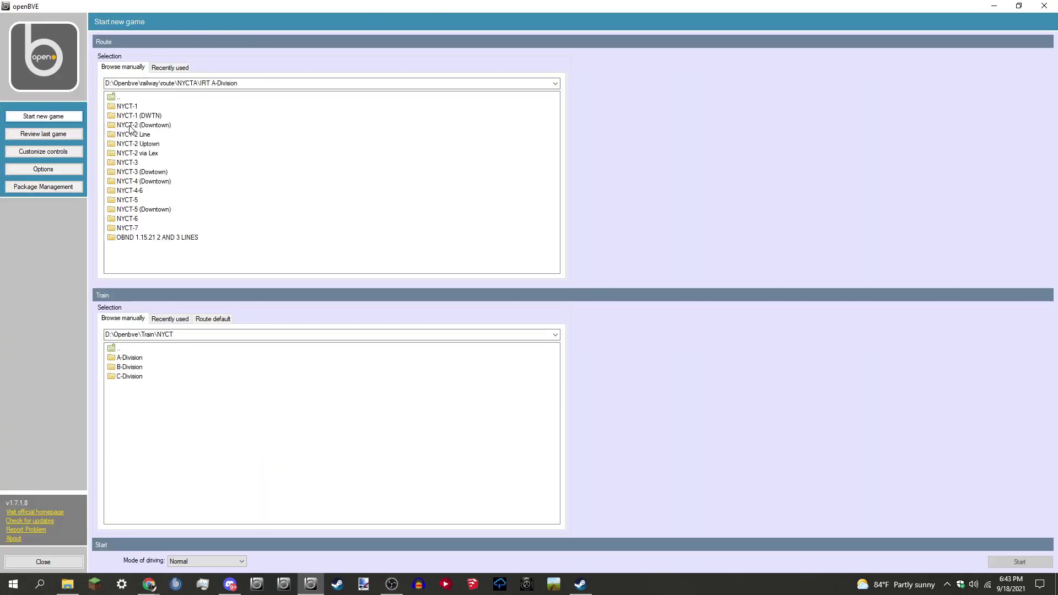
double_click(133, 190)
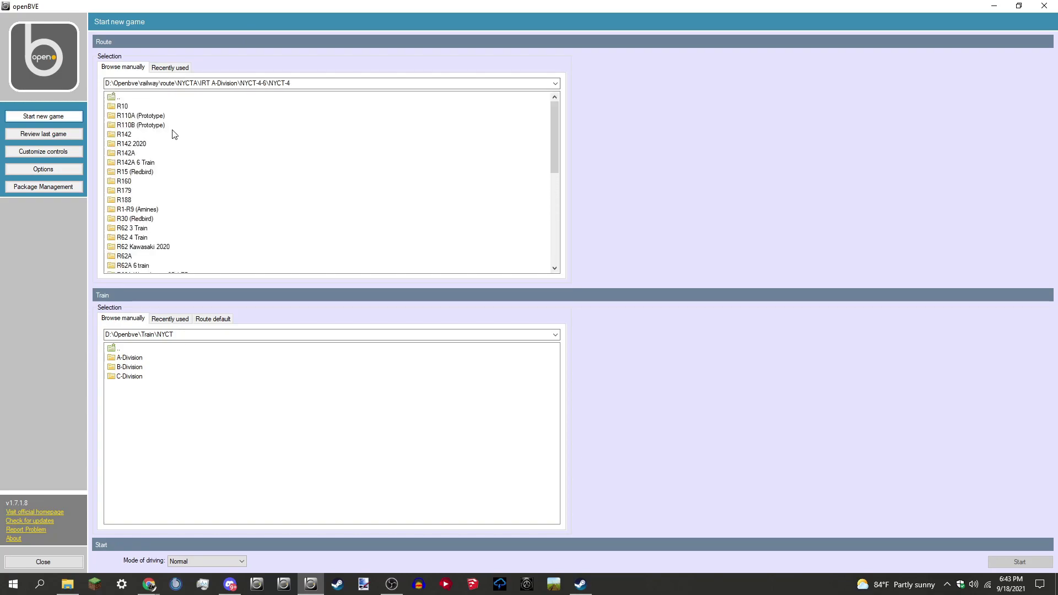
double_click(171, 135)
left_click(291, 147)
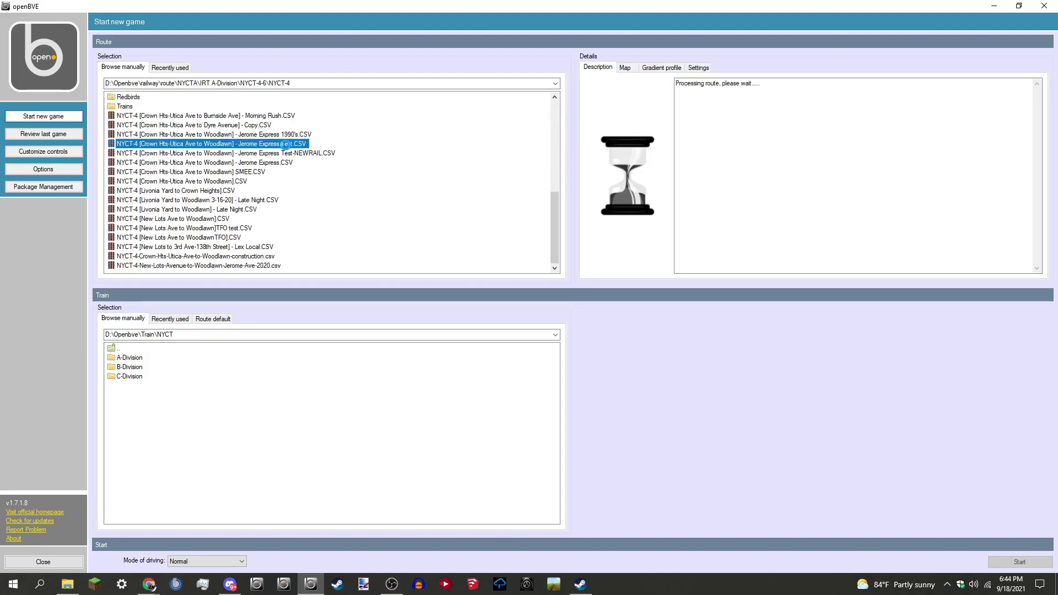
Step: Choose the train R142A 2021(7755) from the R142A [Full Package] folder under A-Division\New Technology Trains
left_click(132, 357)
double_click(132, 358)
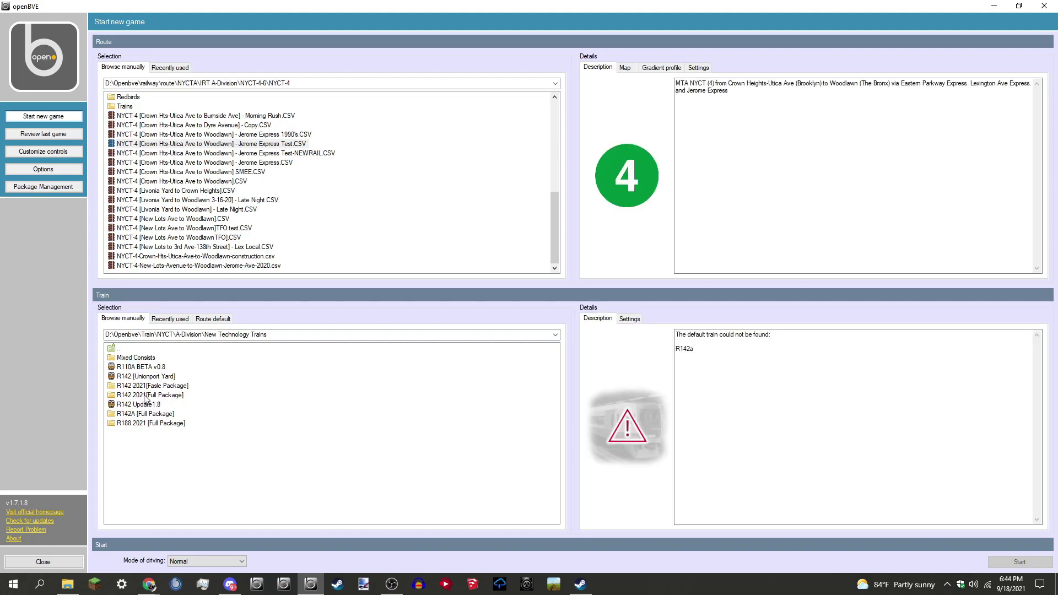
left_click(131, 414)
double_click(130, 414)
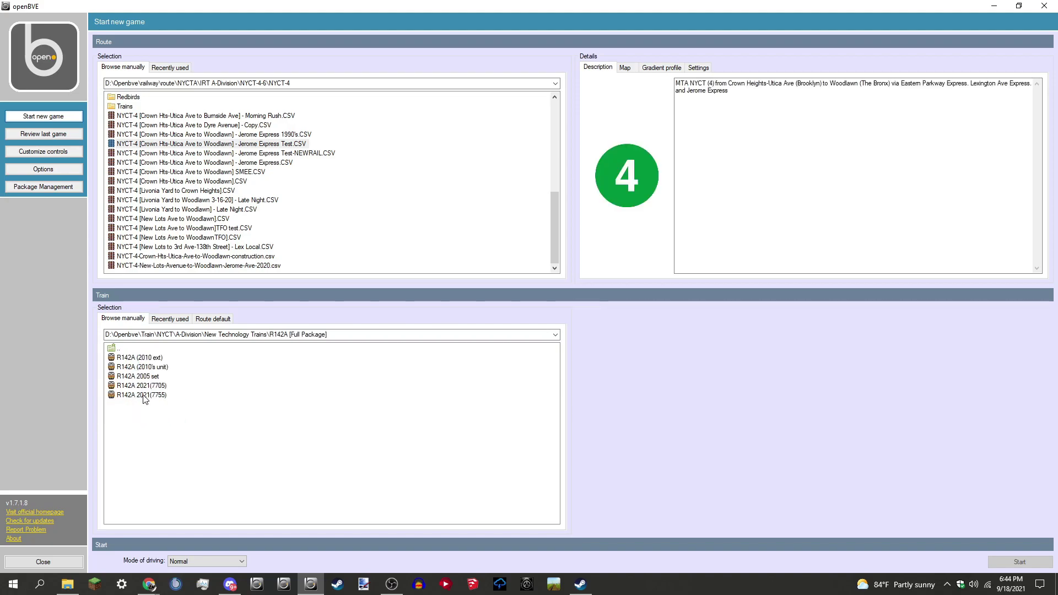
left_click(142, 395)
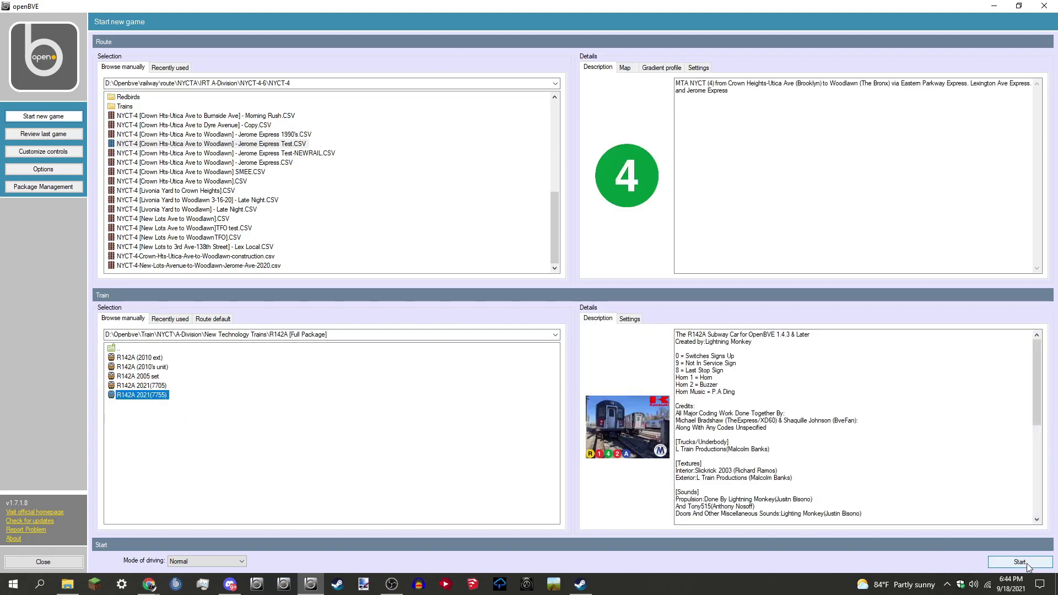
Step: Start the game in a maximized window and briefly display the ReShade overlay while the route loads
left_click(1026, 563)
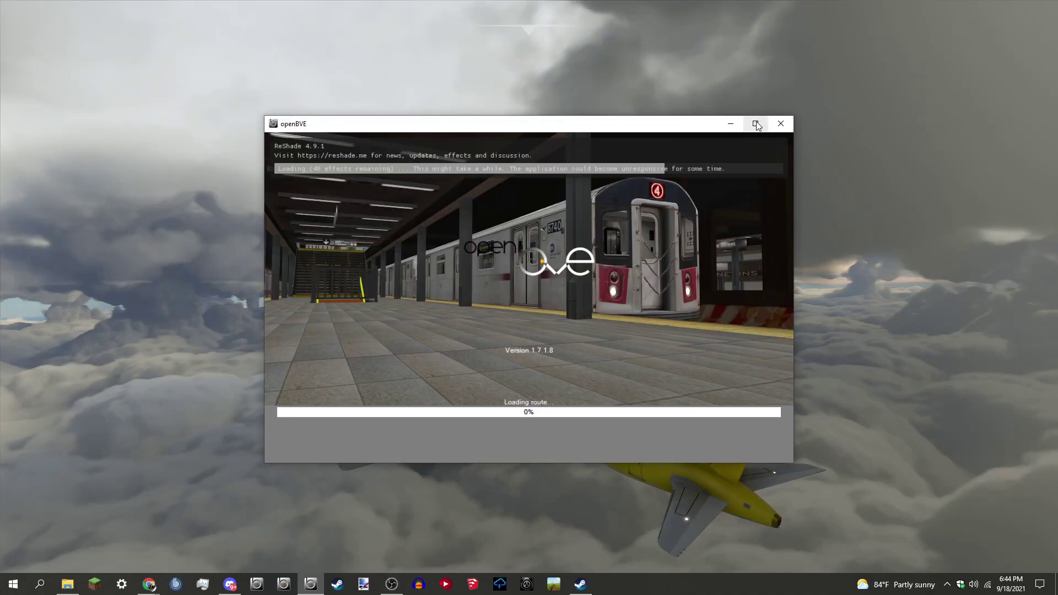
left_click(755, 120)
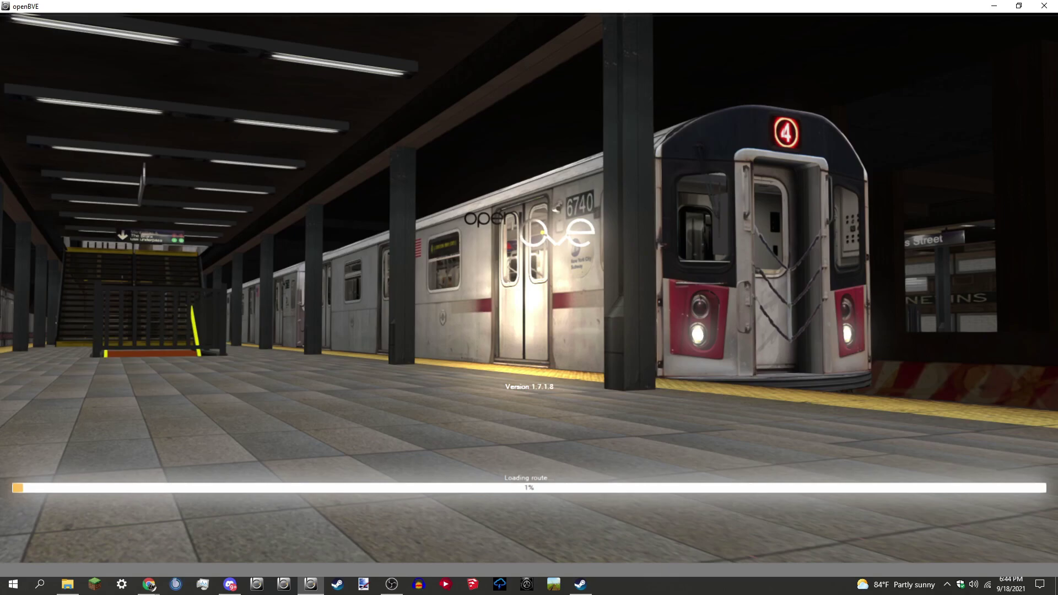
key("Home")
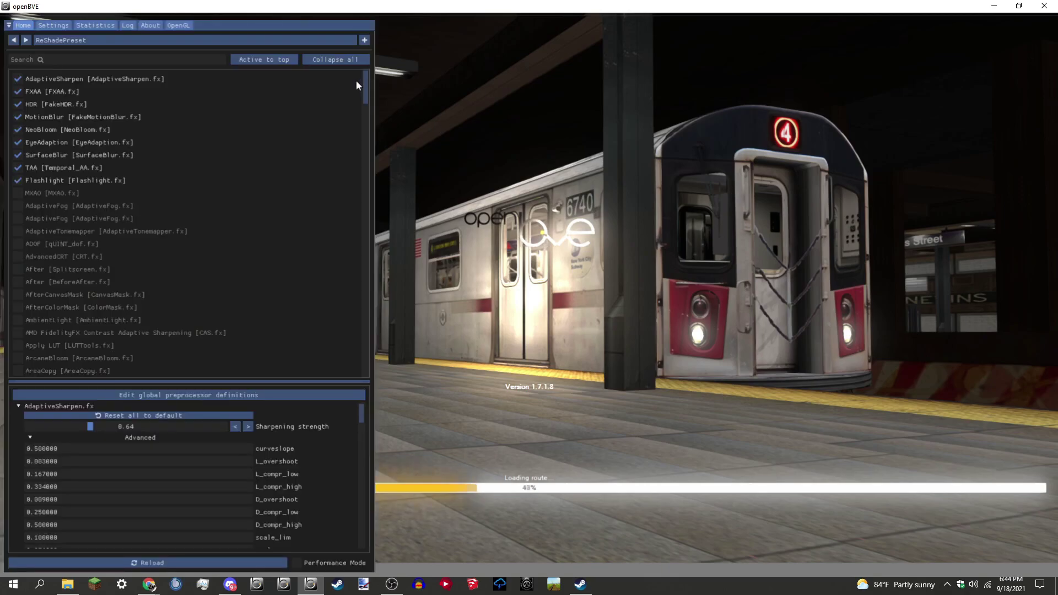
key("Home")
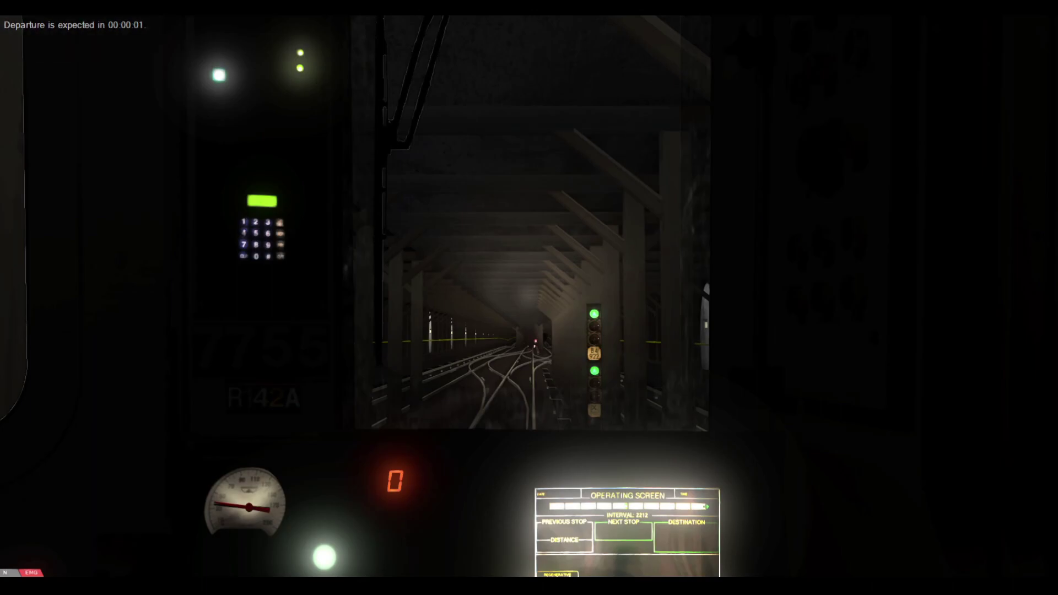
Step: Switch to the exterior track camera and disable the active ReShade effects, including Flashlight
key("F3")
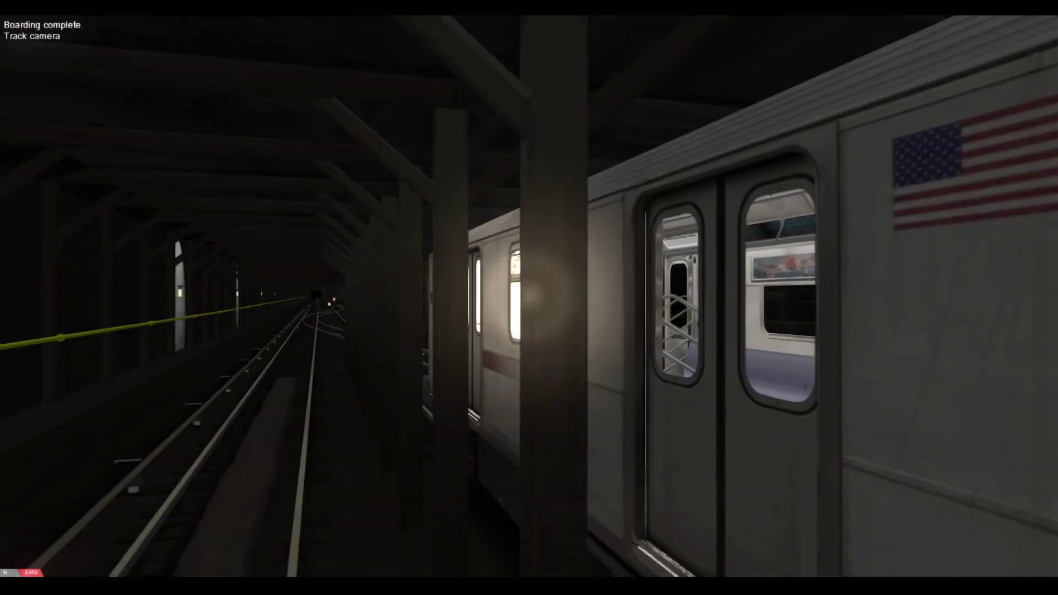
key("Home")
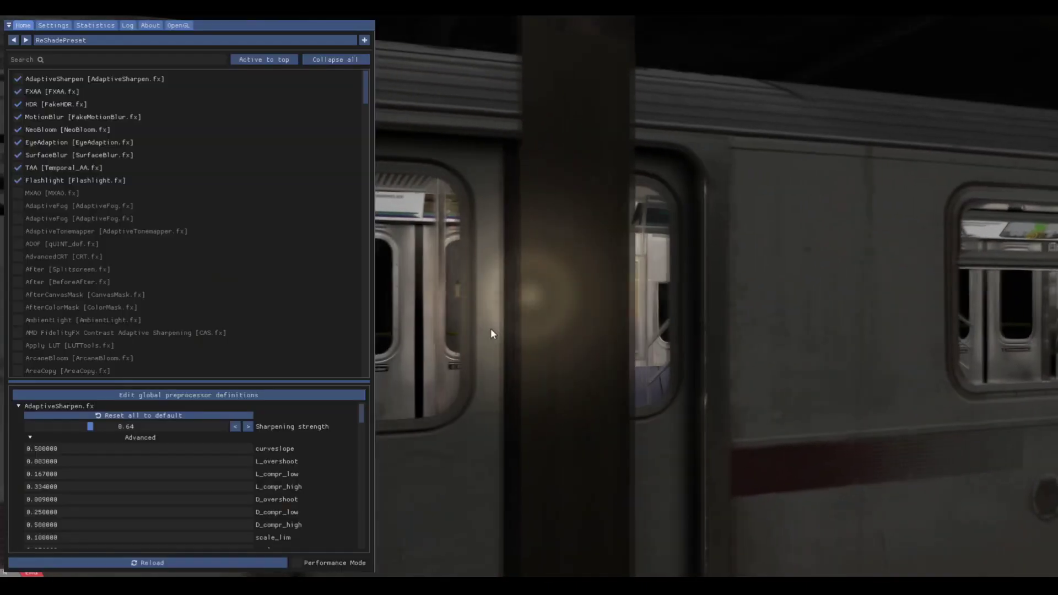
left_click(17, 181)
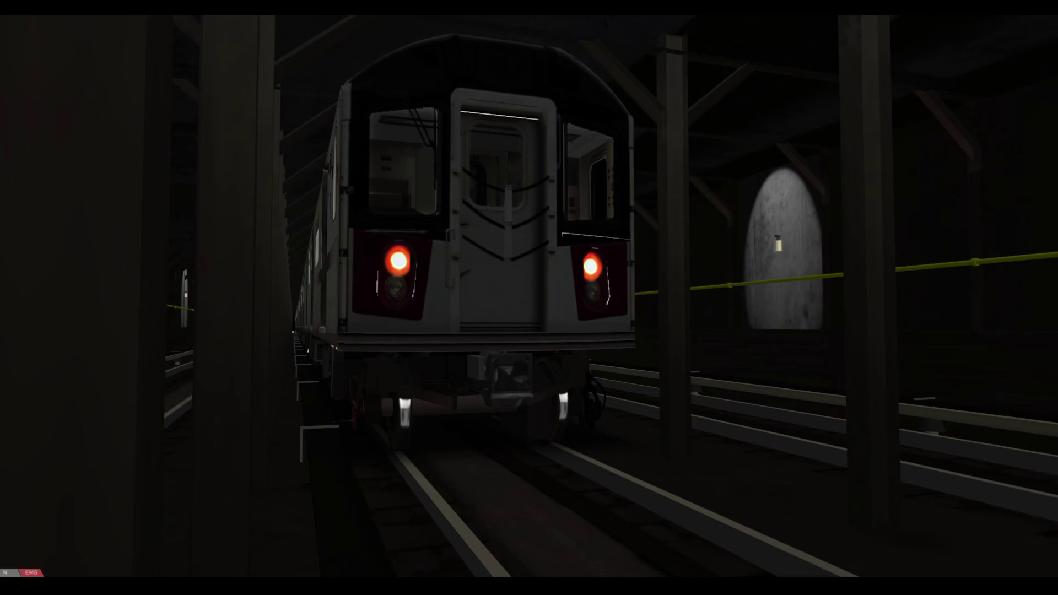
Step: Enable the AdaptiveSharpen, FXAA, HDR and MotionBlur effects in the ReShade overlay
key("Home")
left_click(17, 80)
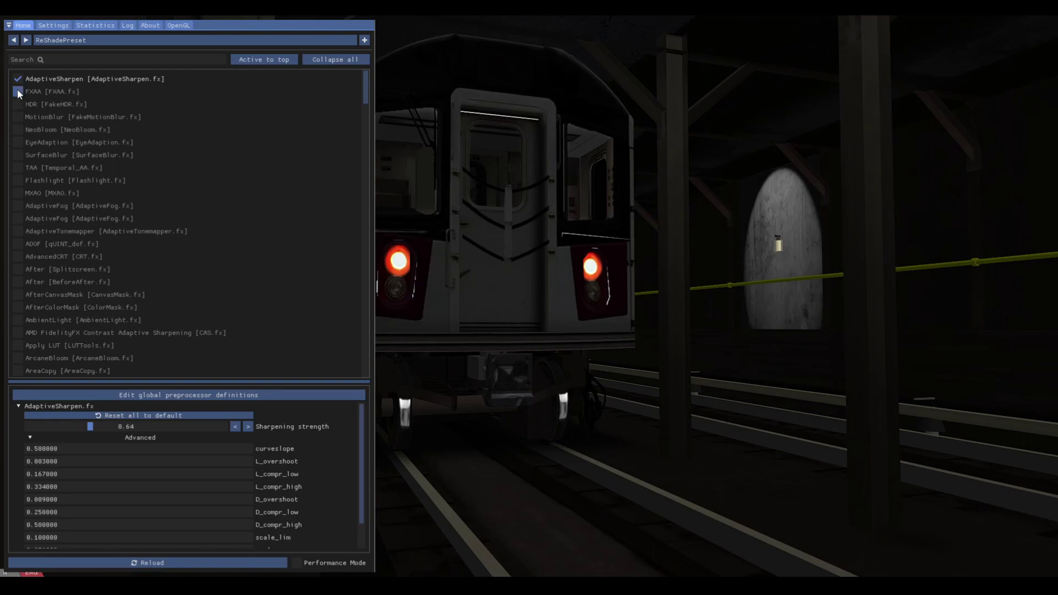
left_click(17, 92)
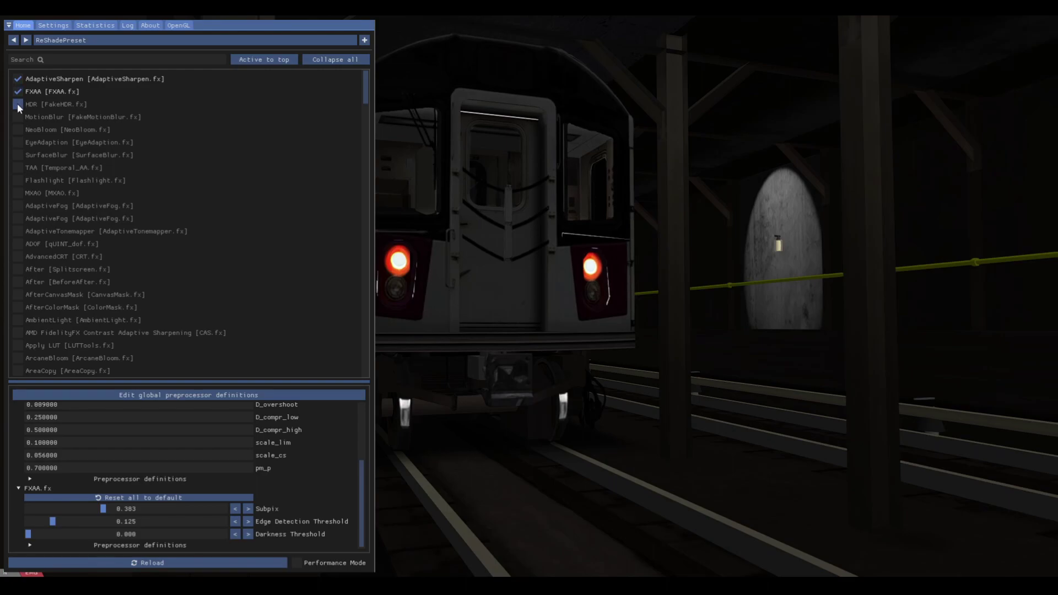
left_click(17, 104)
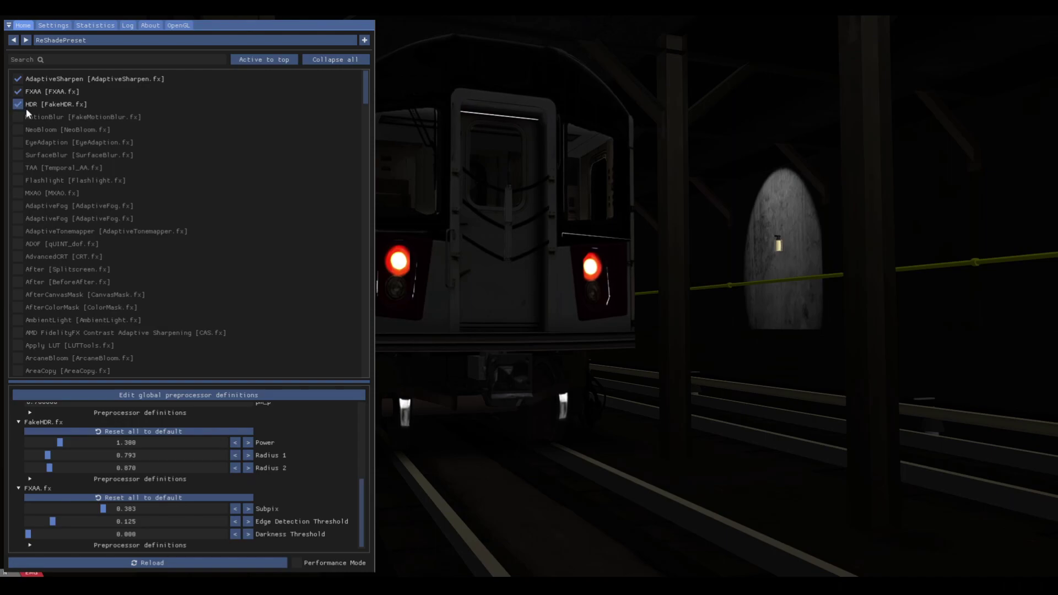
left_click(18, 117)
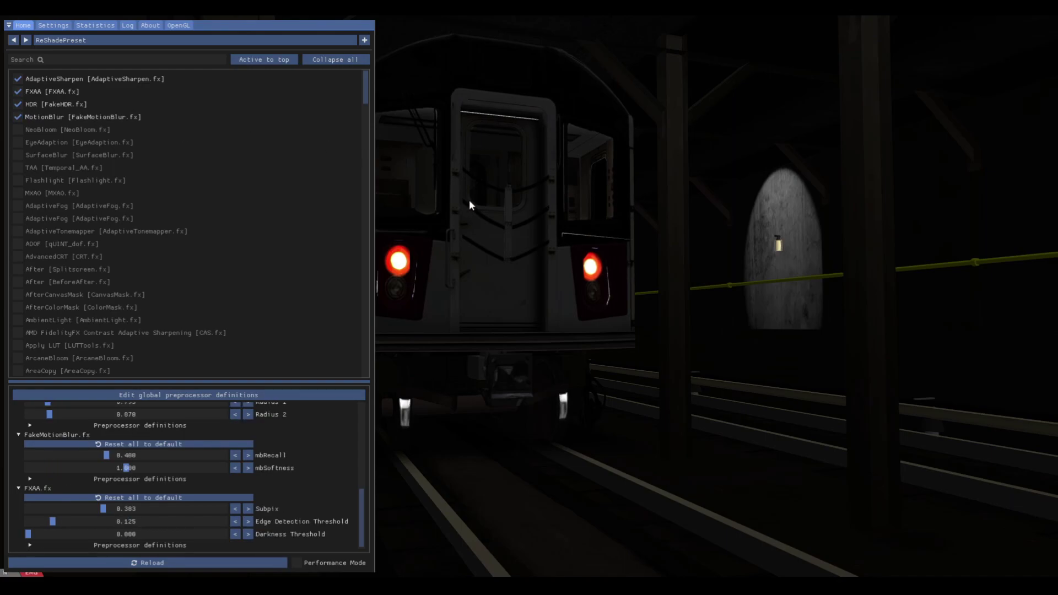
Step: Enable the NeoBloom effect and set its bloom intensity to 0.437
left_click(19, 129)
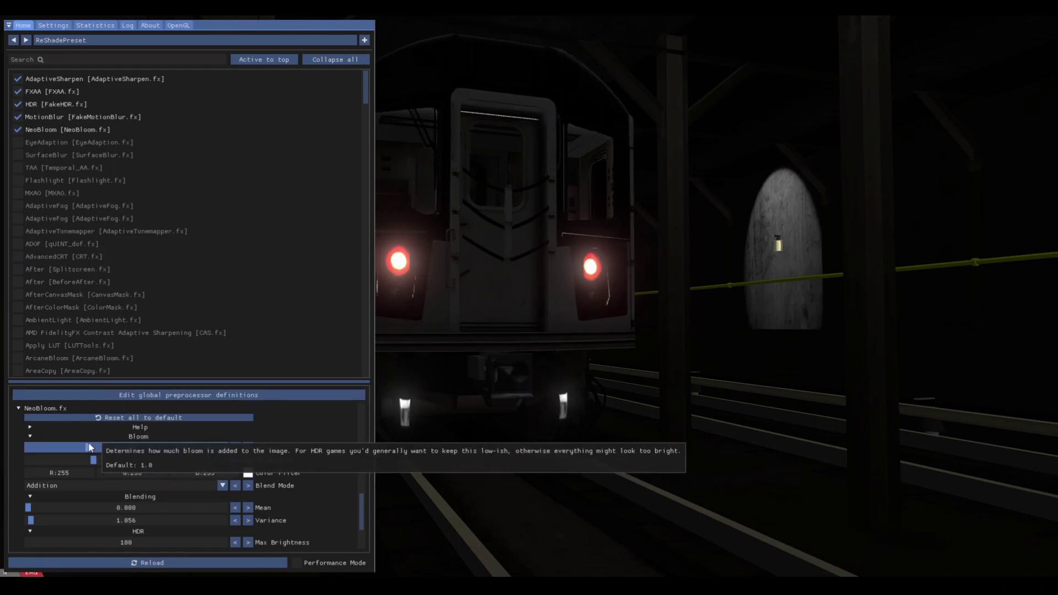
left_click_drag(83, 447, 115, 462)
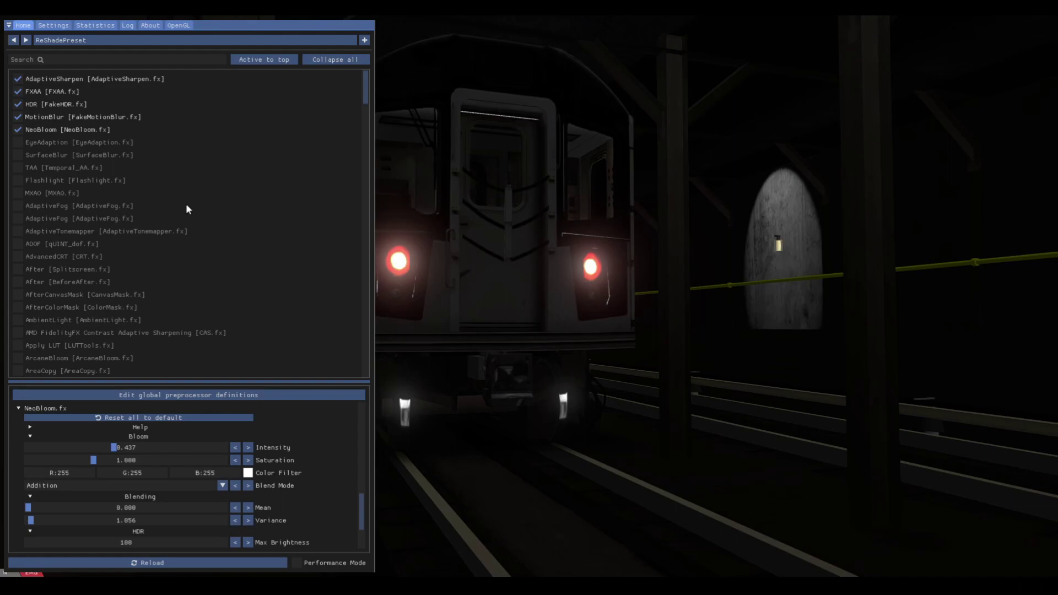
Step: Enable the EyeAdaption, SurfaceBlur, TAA and Flashlight effects, and close the ReShade overlay
left_click(29, 144)
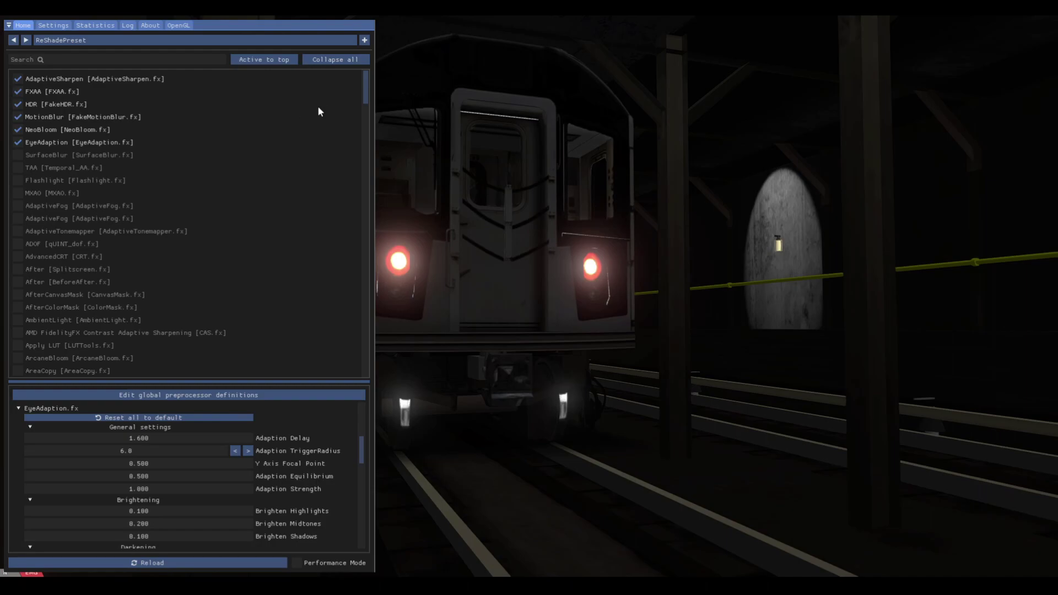
left_click(87, 153)
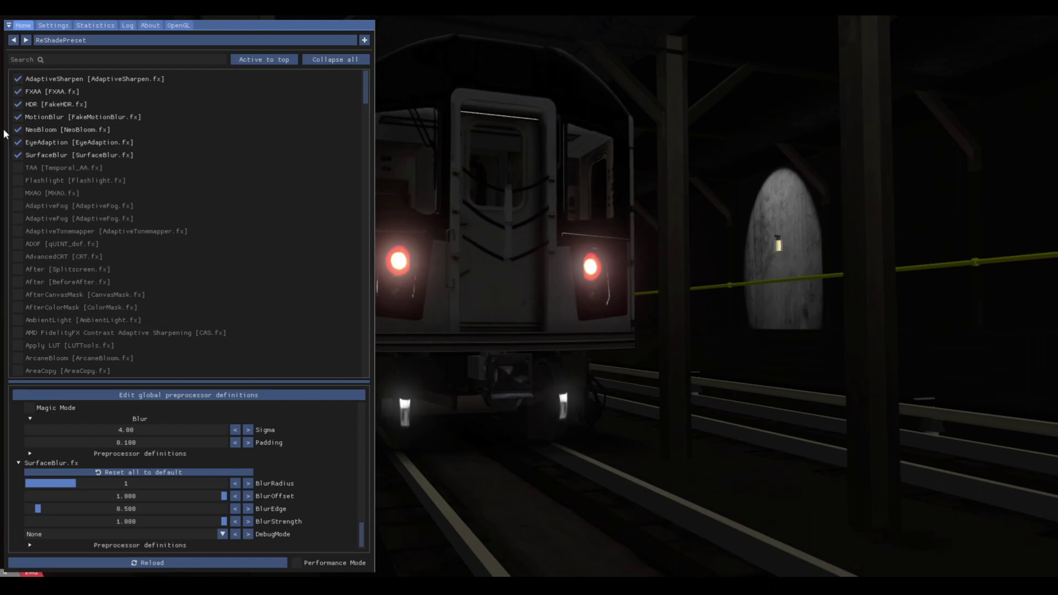
left_click(27, 165)
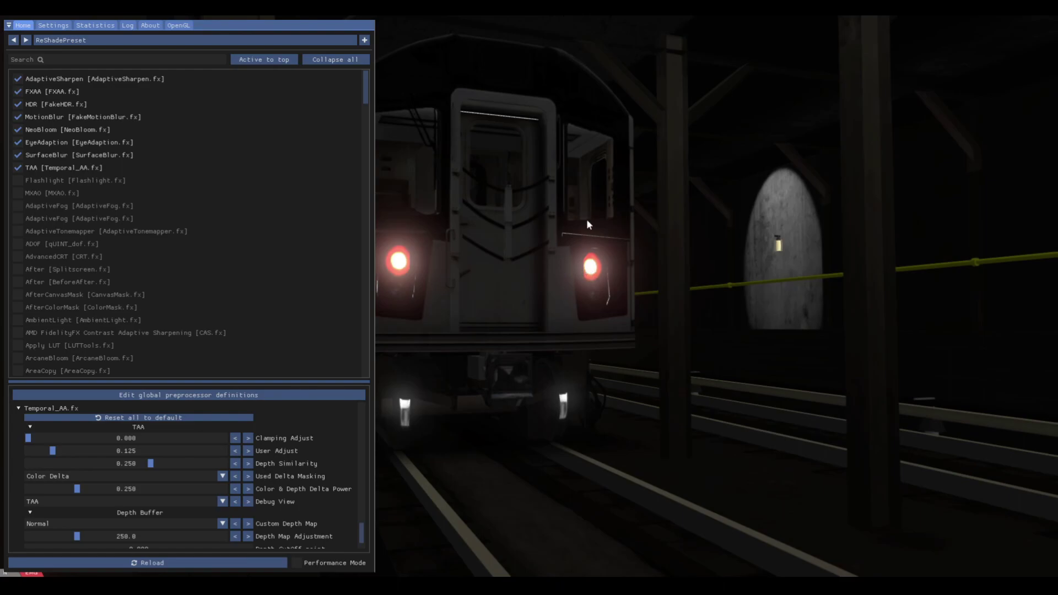
left_click(65, 180)
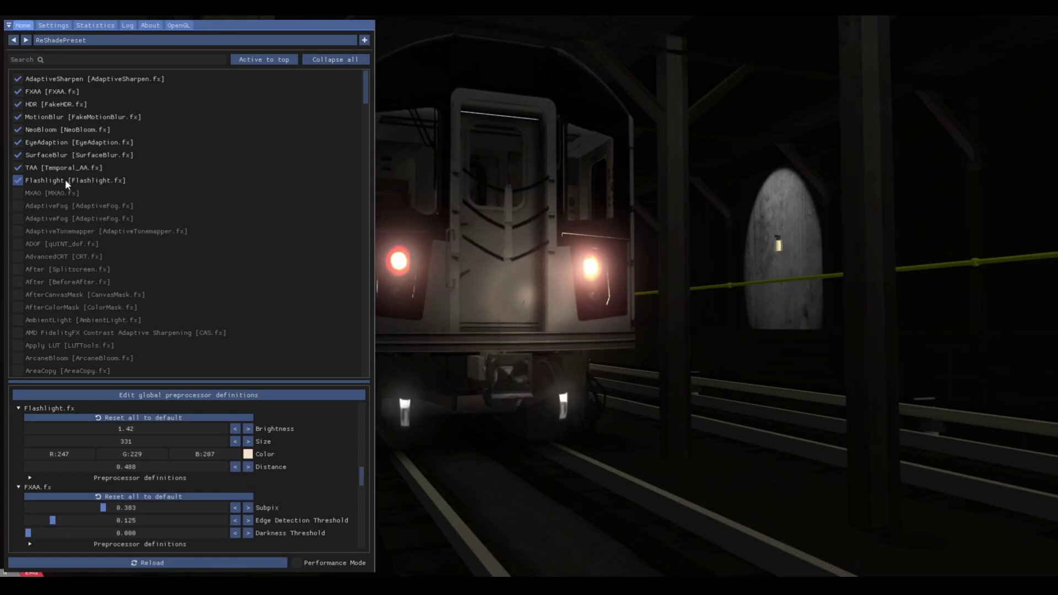
left_click(778, 312)
key("Home")
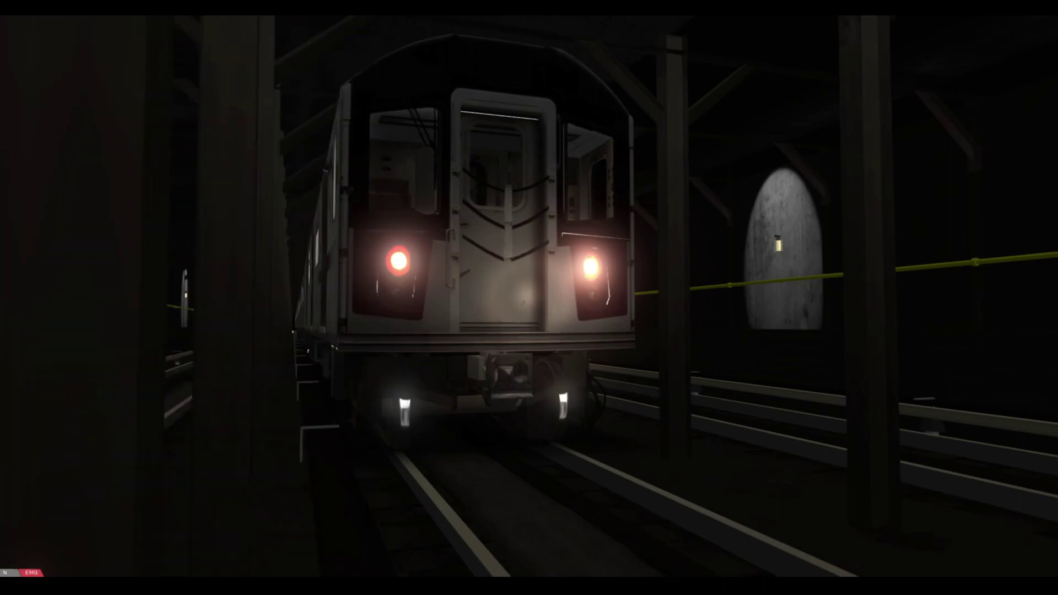
Step: Inspect the train's cab view with the effects active, briefly displaying the ReShade overlay
key("c")
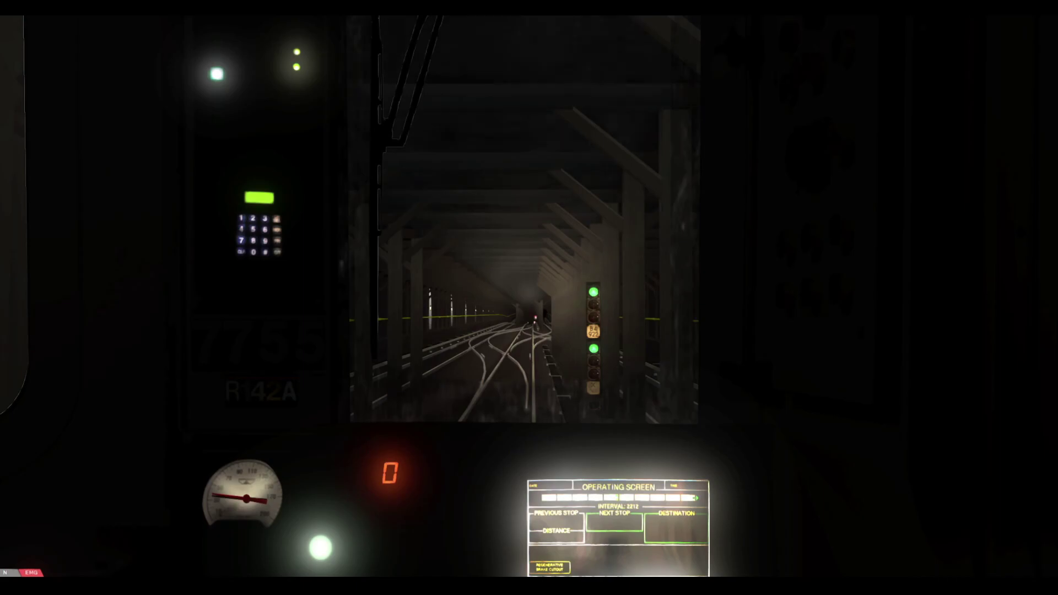
key("Home")
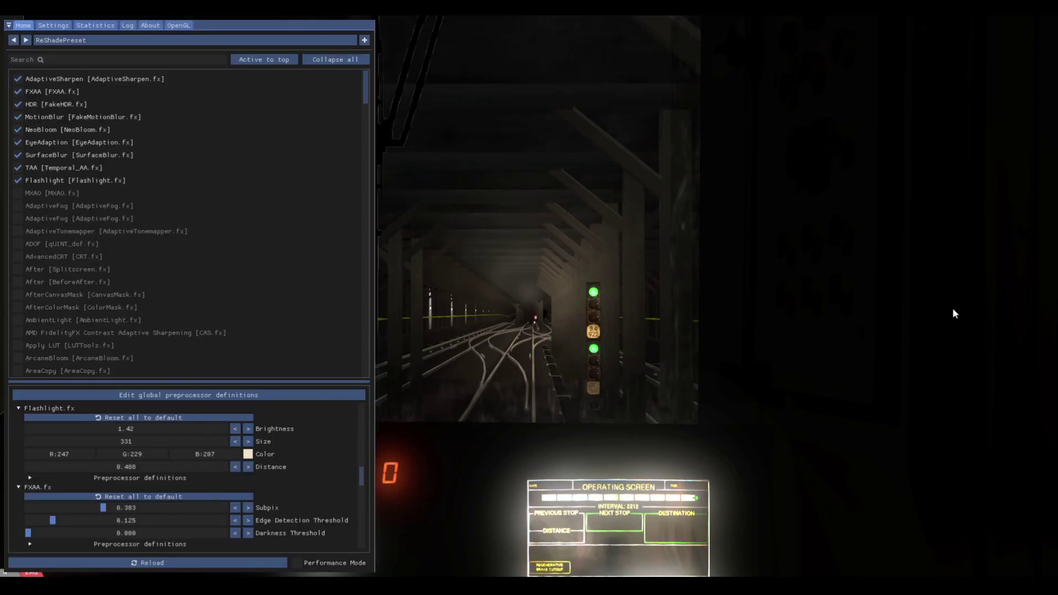
key("Home")
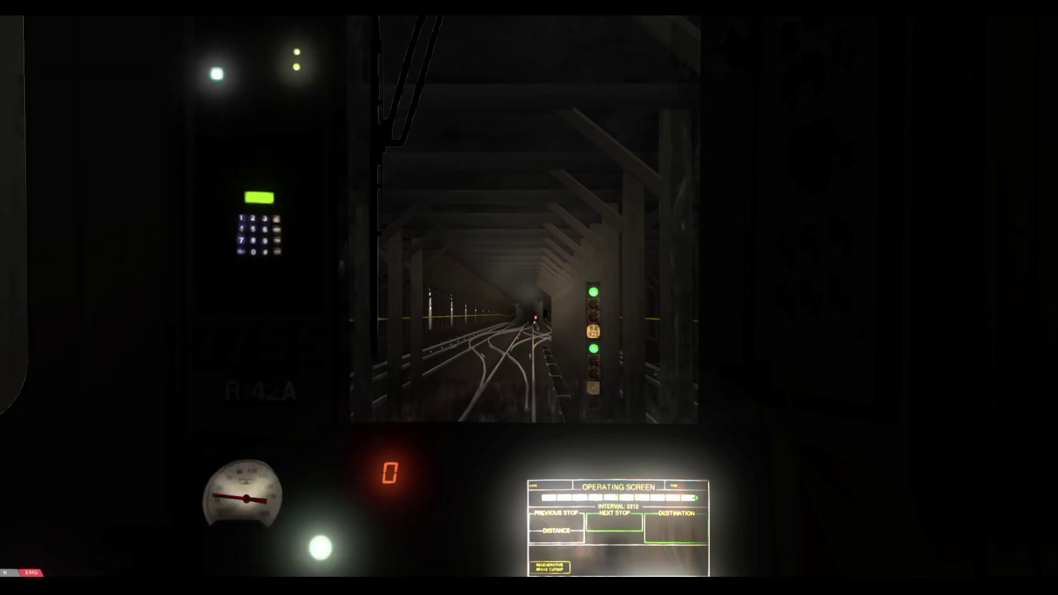
Step: Return to the exterior track camera, enable the MXAO ambient occlusion effect and close the ReShade overlay
key("F3")
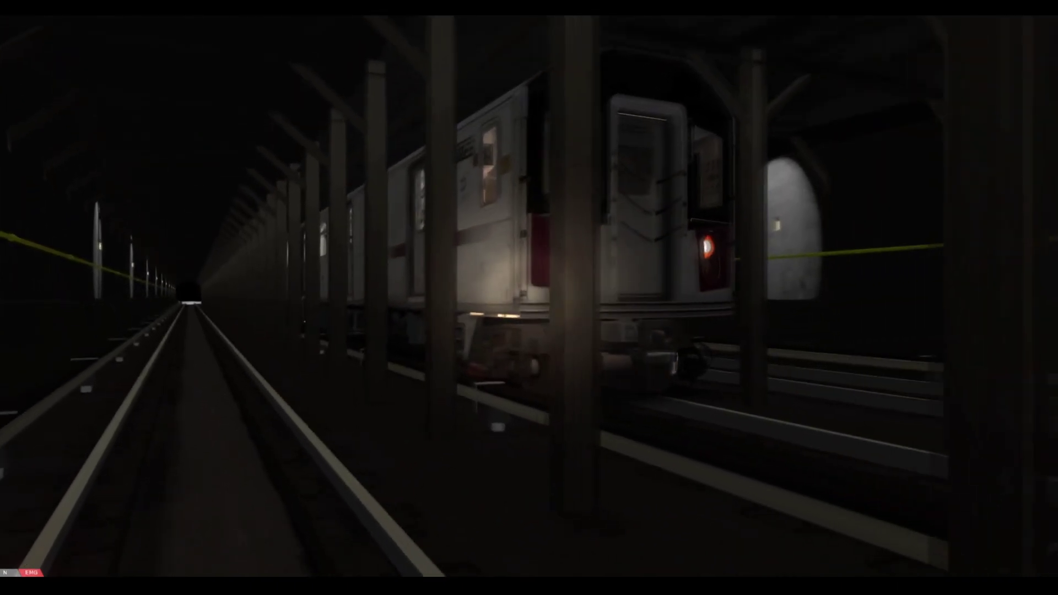
key("Home")
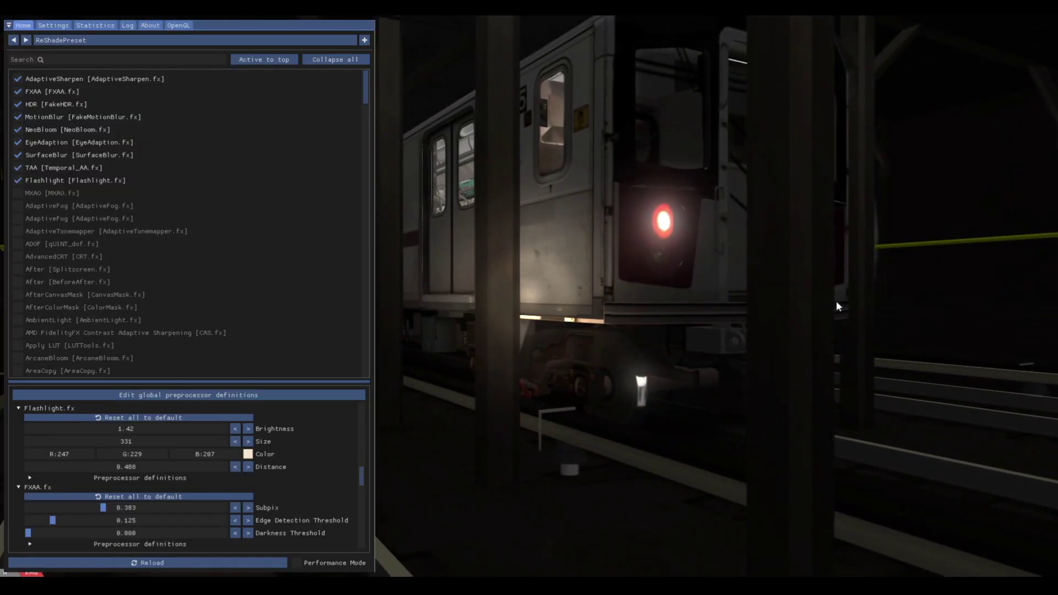
left_click(18, 192)
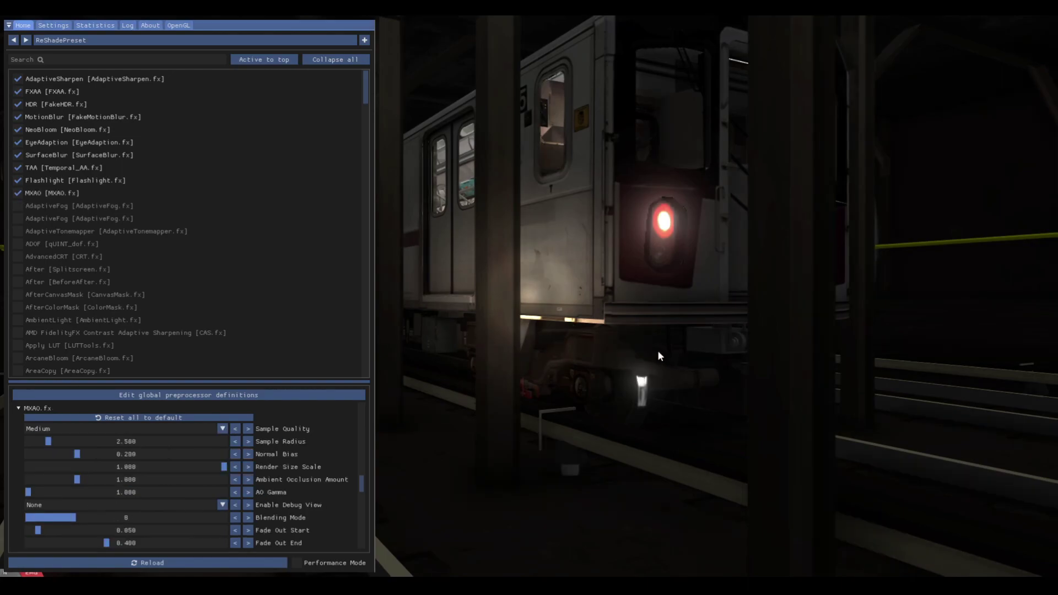
key("Home")
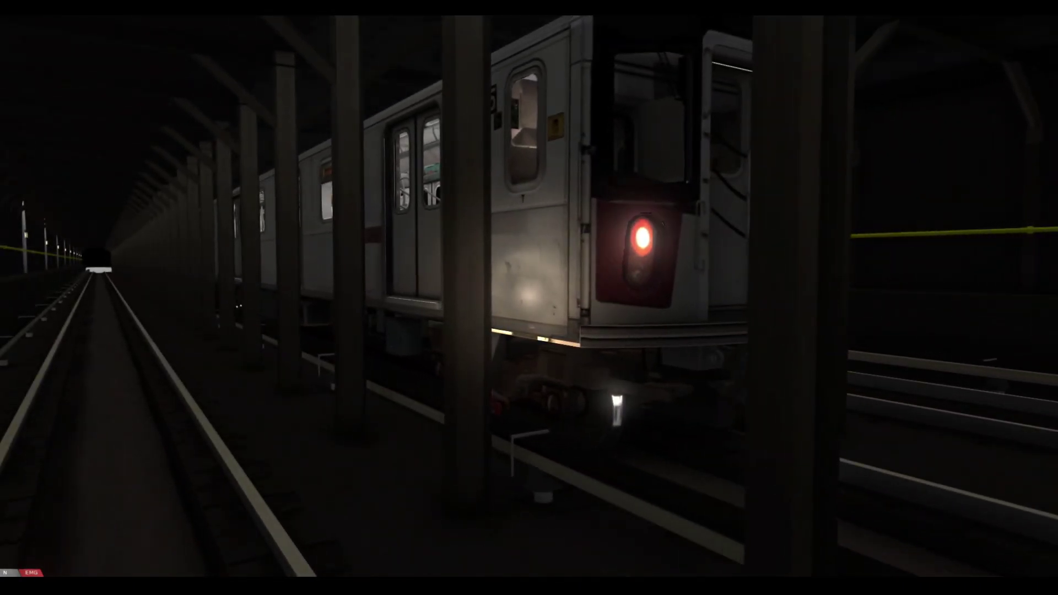
Step: Compare the cab and exterior track views with MXAO active, ending in the cab with the ReShade overlay open
key("F1")
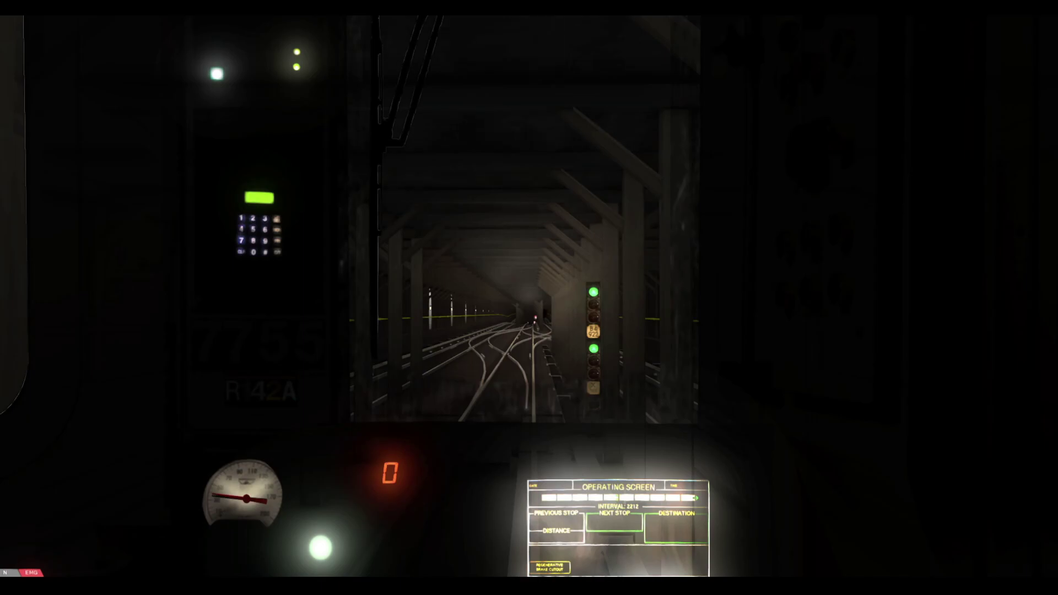
key("F3")
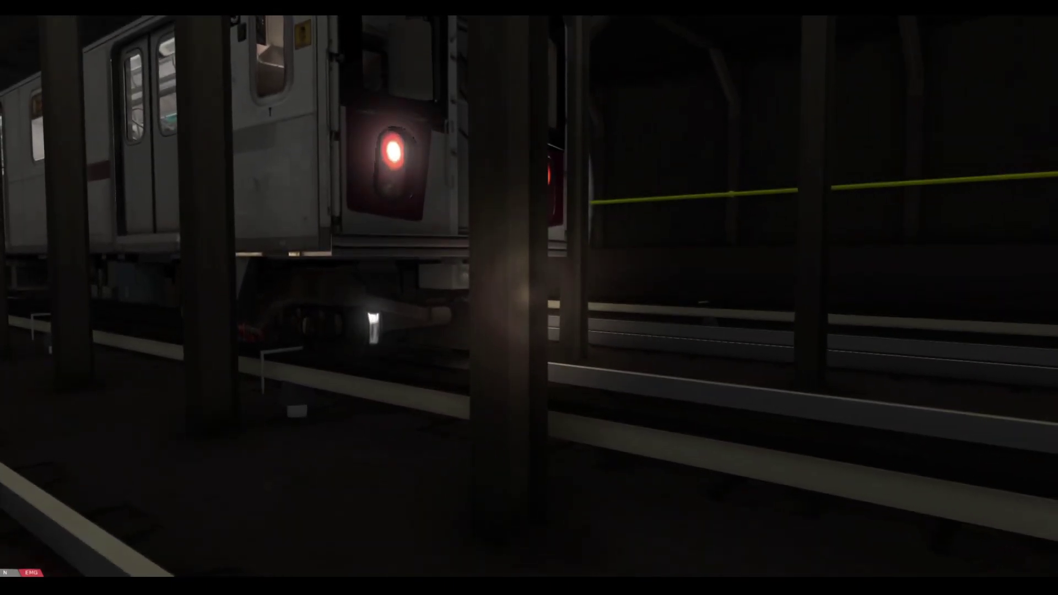
key("Home")
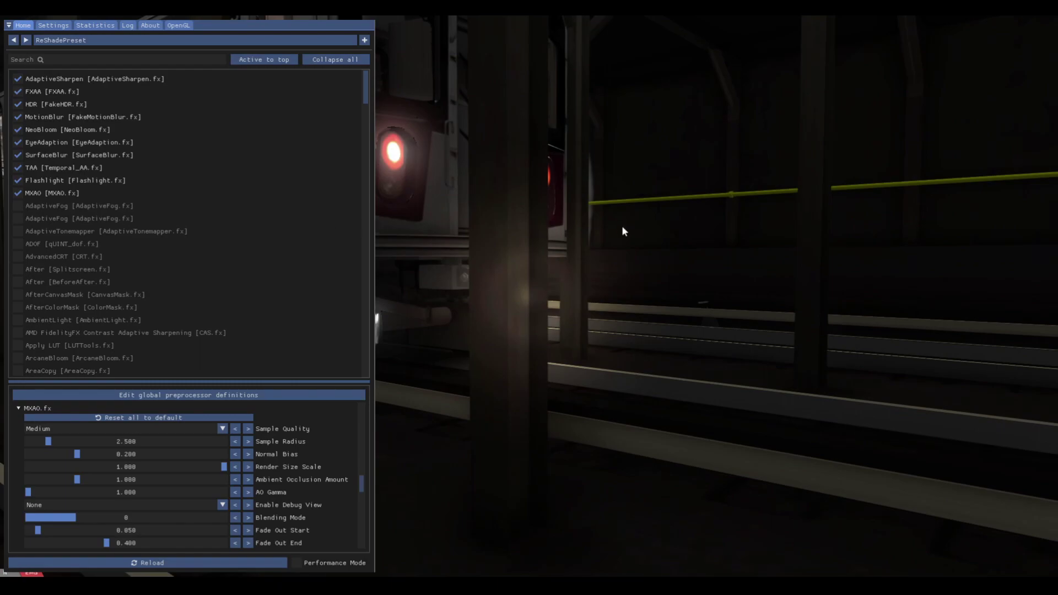
key("Home")
key("1")
key("Home")
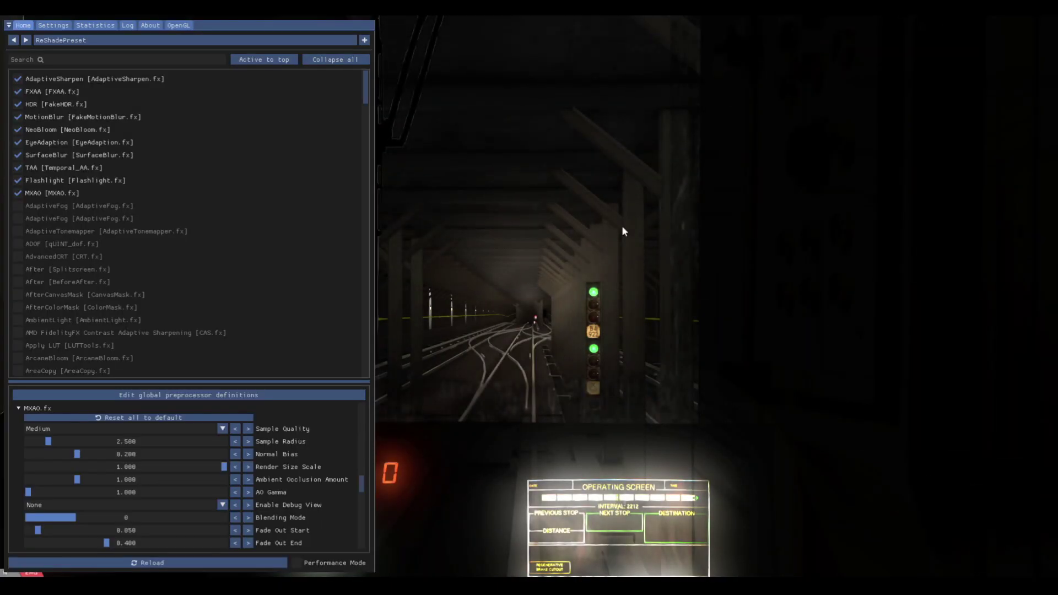
Step: Enable the first AdaptiveFog effect, trying the duplicate AdaptiveFog entry as well and disabling that duplicate again
left_click(31, 208)
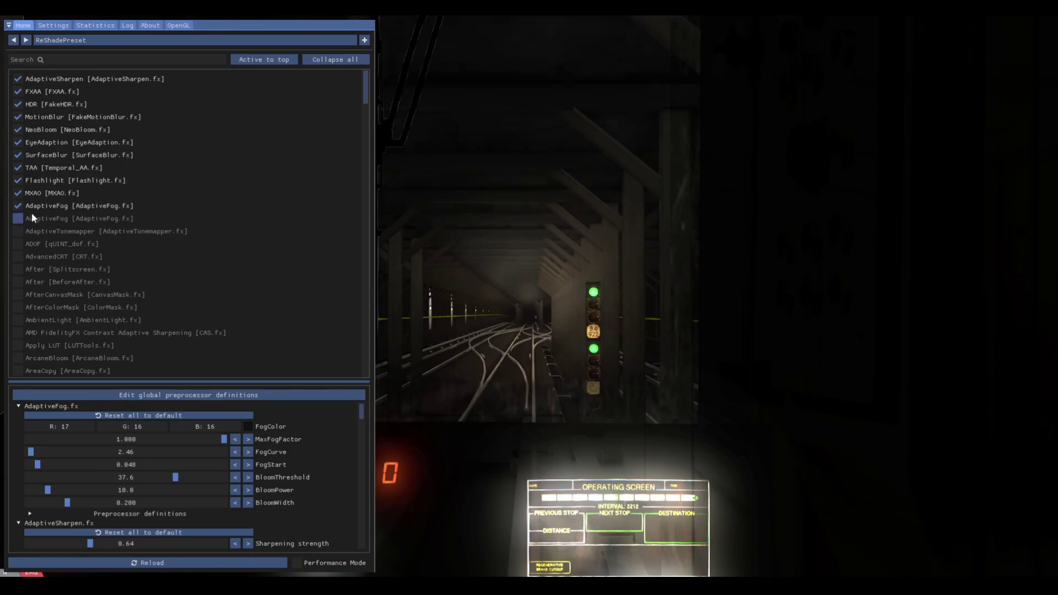
left_click(44, 219)
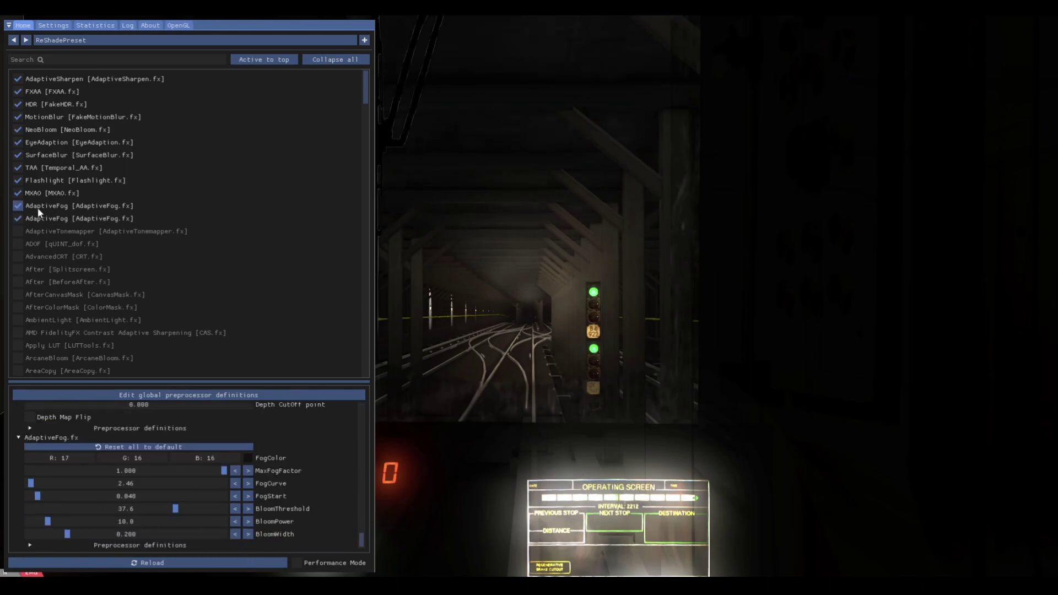
mouse_move(75, 243)
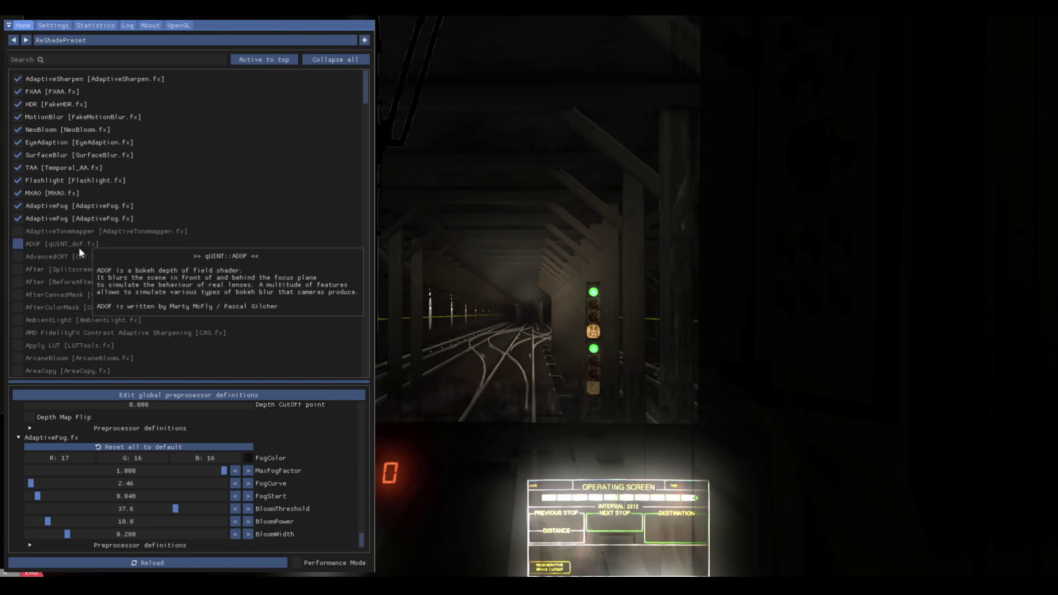
left_click(30, 219)
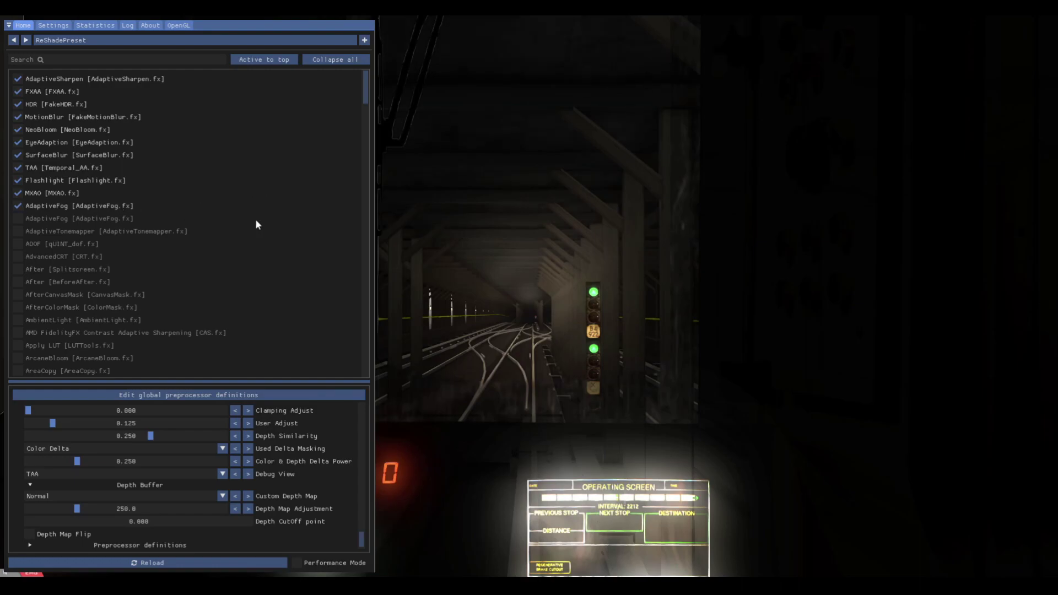
Step: Inspect the cab view and the train from the exterior track camera with AdaptiveFog active, ending with the ReShade overlay closed
key("Home")
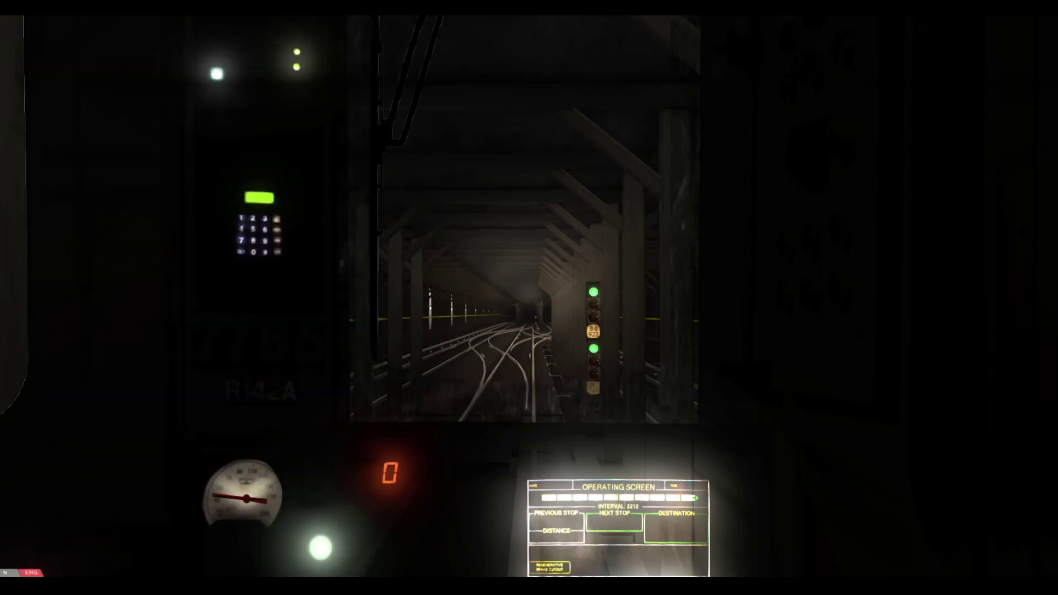
key("F3")
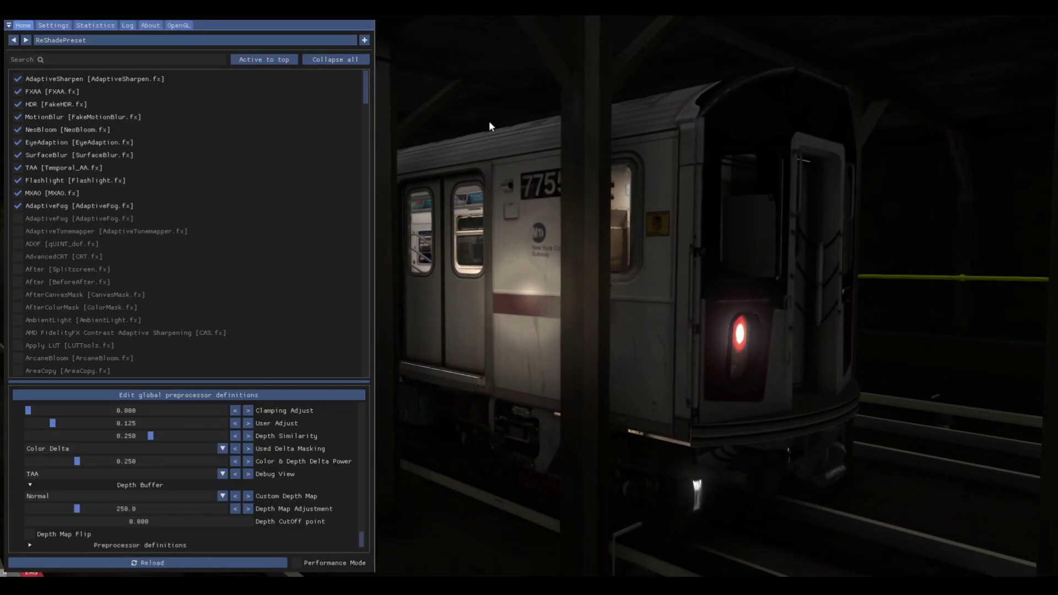
key("Home")
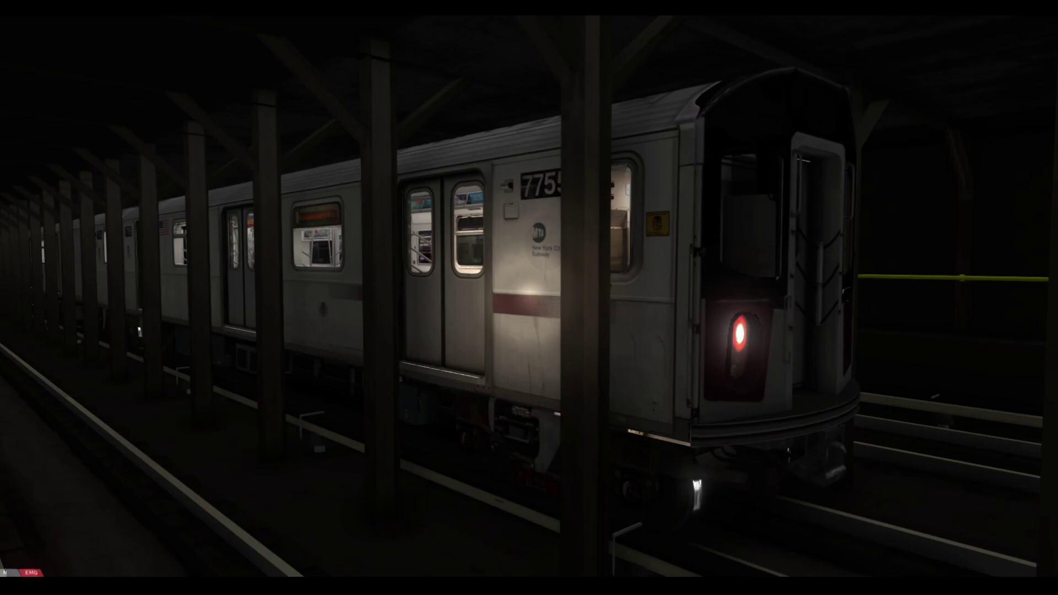